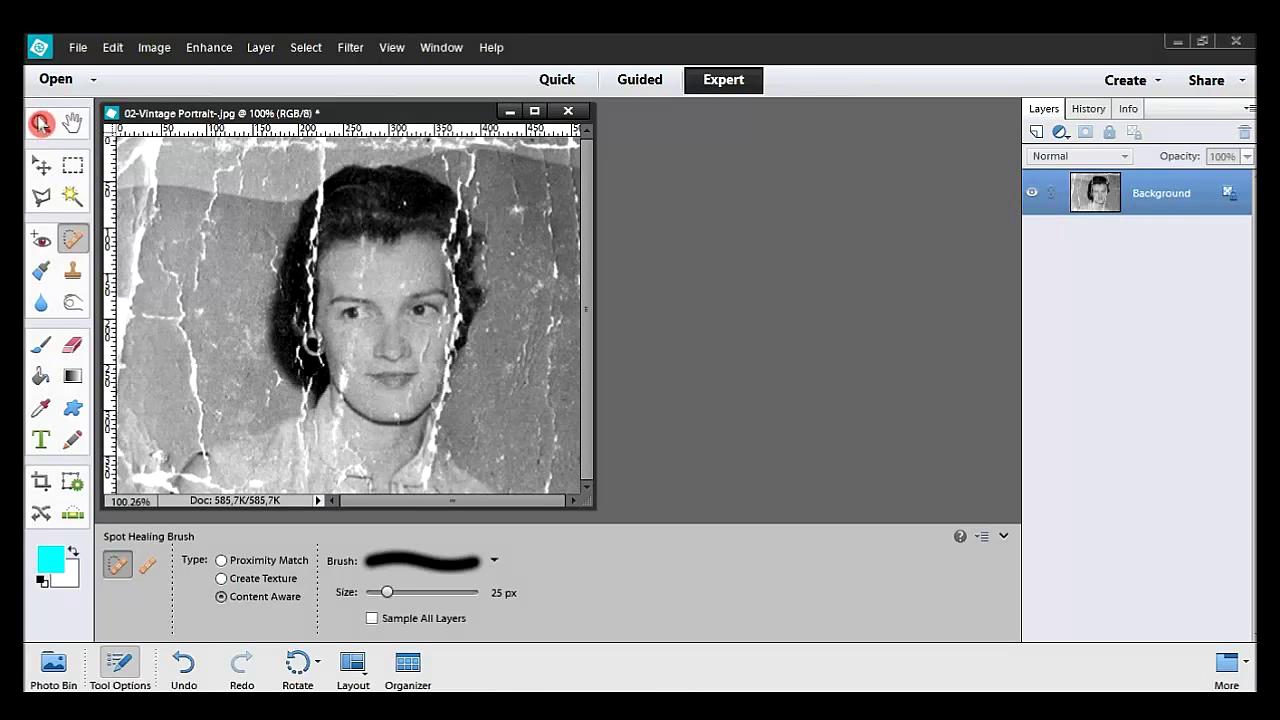
Step: Heal the cracks in the upper background right of the woman with a 12 px Content Aware Spot Healing Brush
left_click(40, 122)
left_click_drag(386, 234, 614, 388)
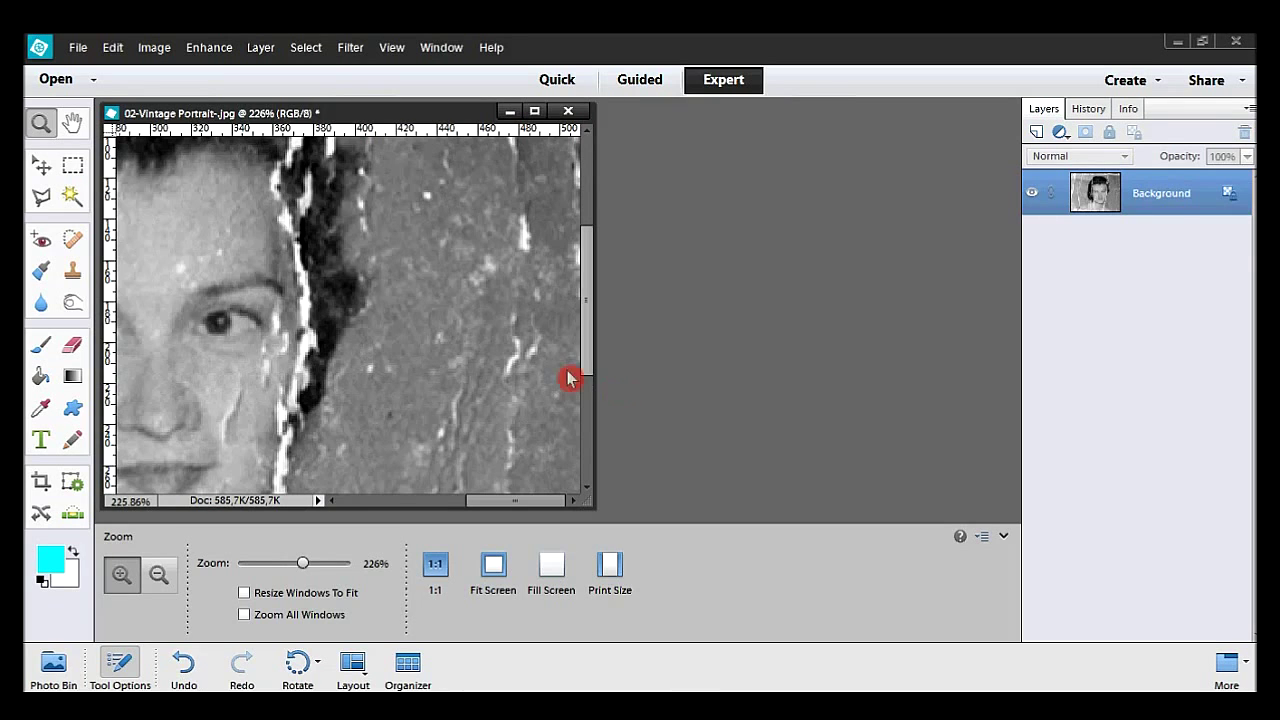
left_click(70, 242)
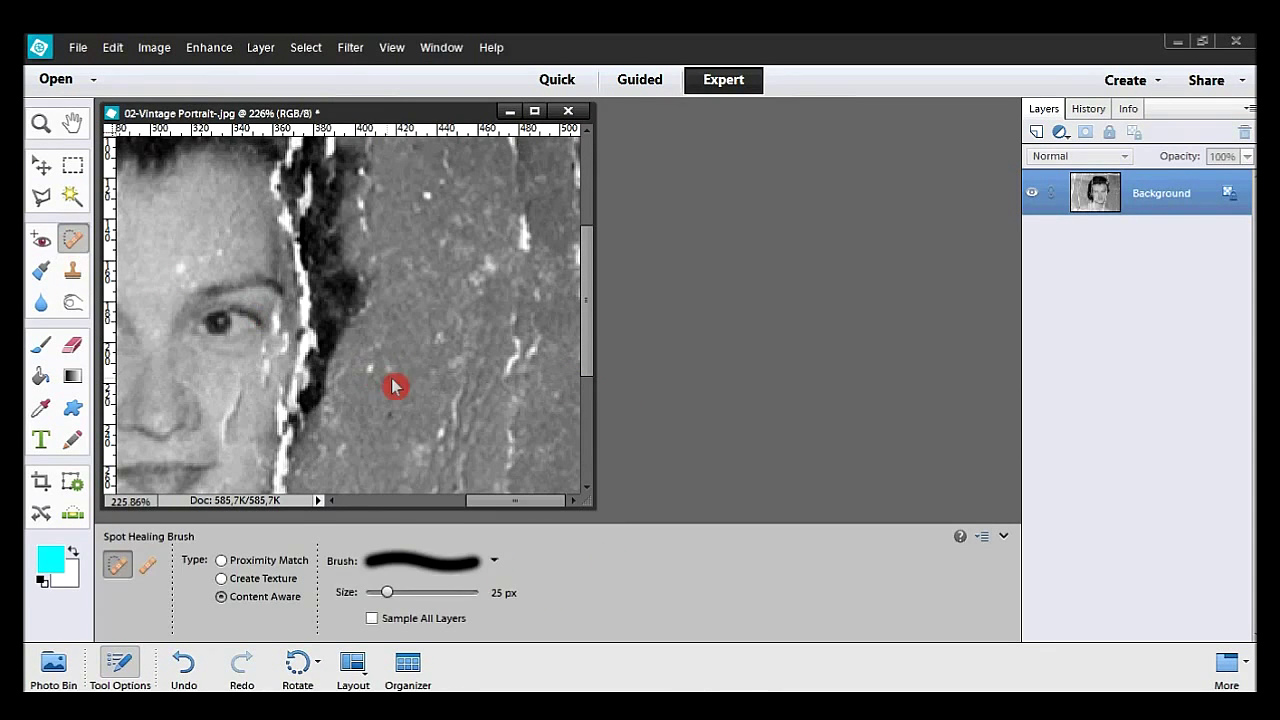
mouse_move(381, 592)
left_mouse_down()
mouse_move(400, 596)
mouse_move(375, 594)
left_mouse_up()
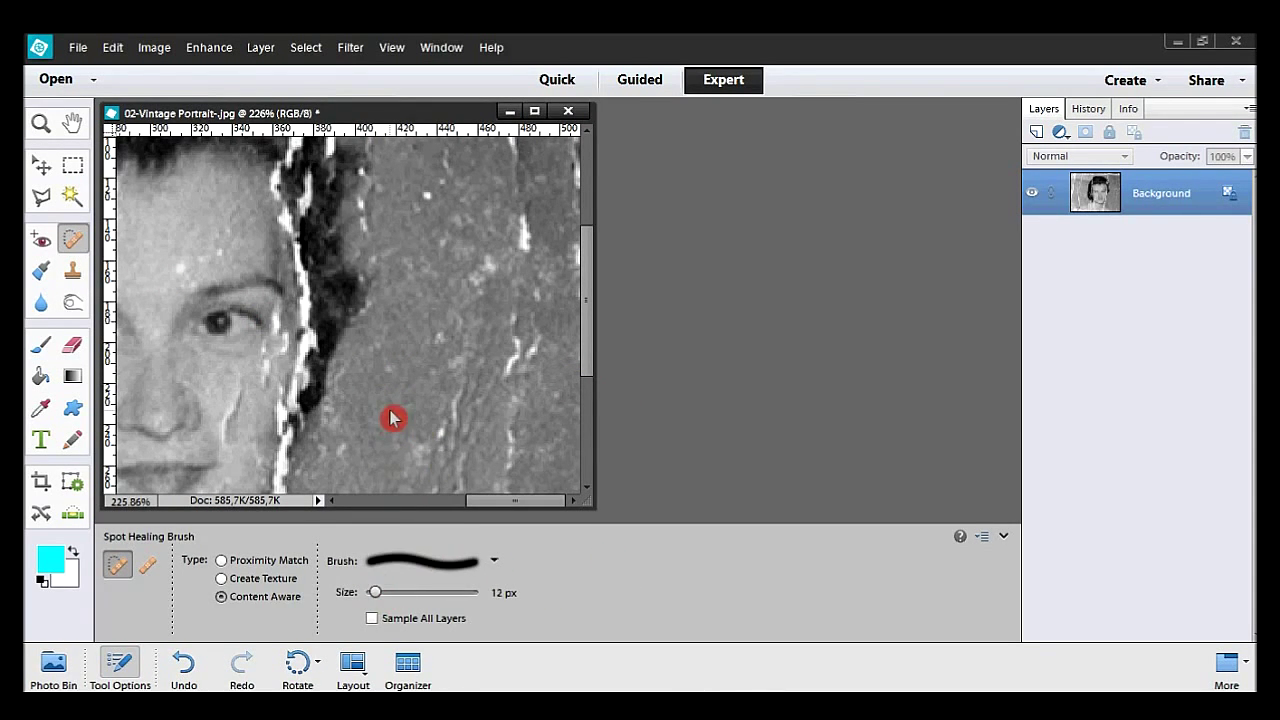
scroll(586, 216, "up", 3)
scroll(586, 216, "up", 2)
left_click_drag(429, 240, 451, 337)
left_click_drag(505, 245, 528, 457)
left_click_drag(499, 290, 505, 378)
left_click_drag(563, 248, 575, 400)
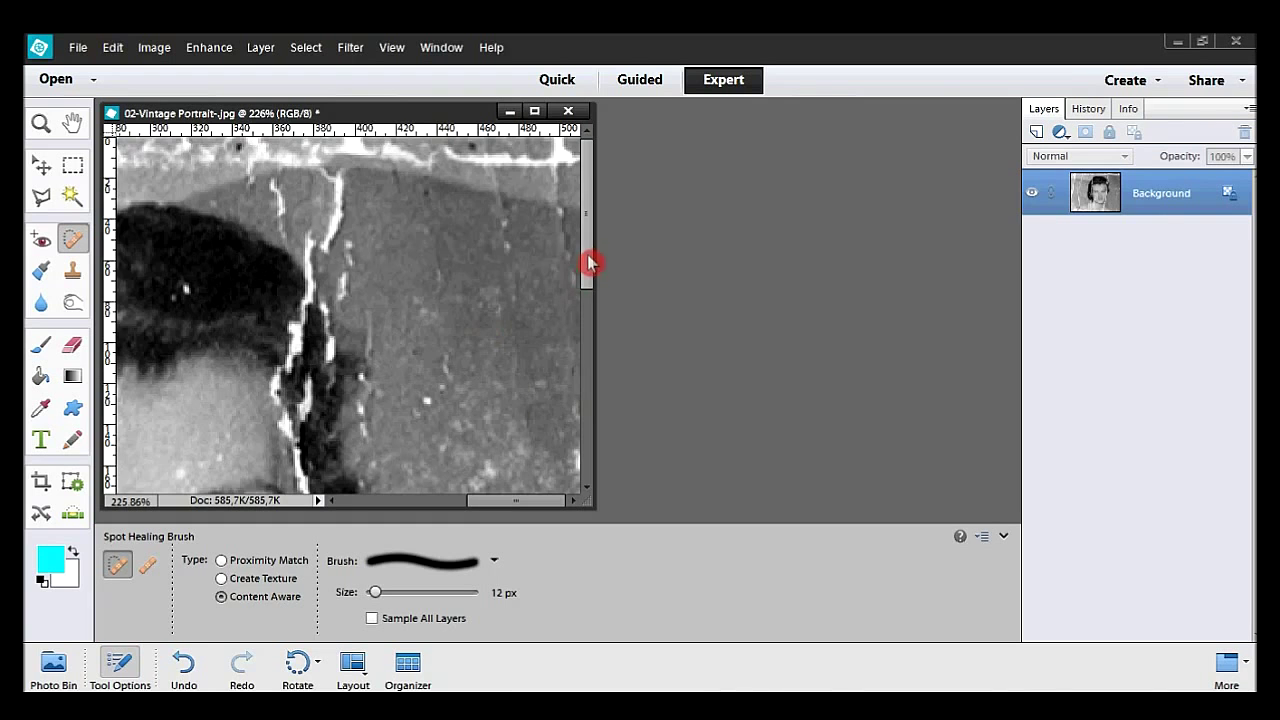
Step: Heal the remaining vertical cracks in the middle and lower background right of the woman with the Spot Healing Brush
left_click_drag(591, 263, 600, 363)
left_click_drag(490, 246, 470, 295)
left_click_drag(528, 341, 516, 334)
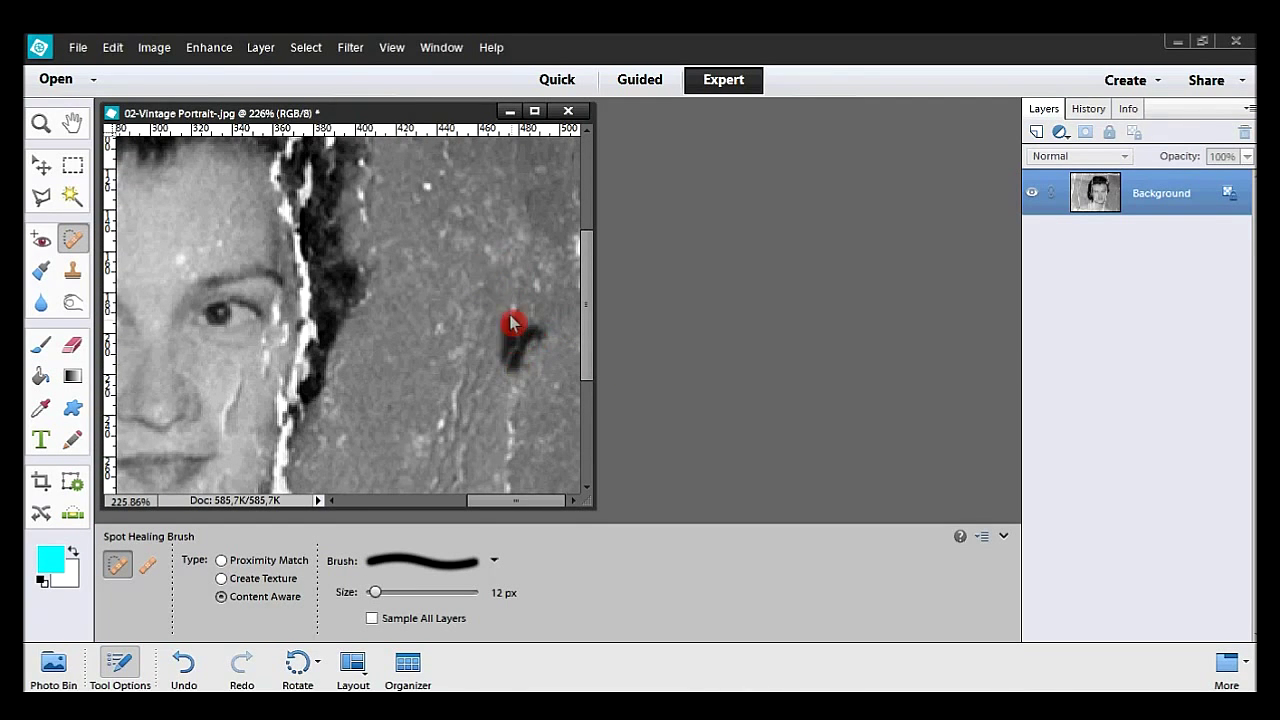
left_click_drag(591, 314, 591, 372)
left_click_drag(507, 287, 522, 454)
left_click_drag(434, 278, 445, 350)
scroll(574, 340, "down", 2)
mouse_move(503, 478)
left_mouse_down()
mouse_move(523, 403)
mouse_move(484, 388)
mouse_move(483, 334)
left_mouse_up()
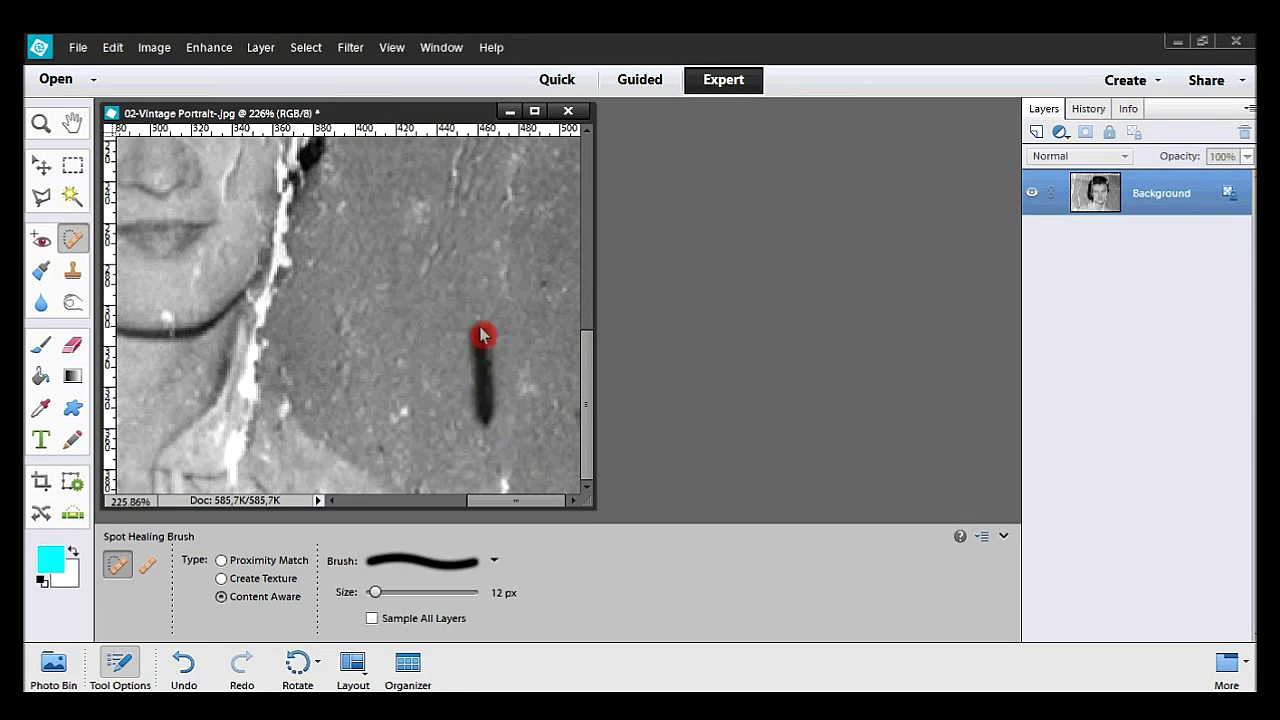
Step: Select the background area right of the woman with the Polygonal Lasso, using a 10 px feather
double_click(72, 123)
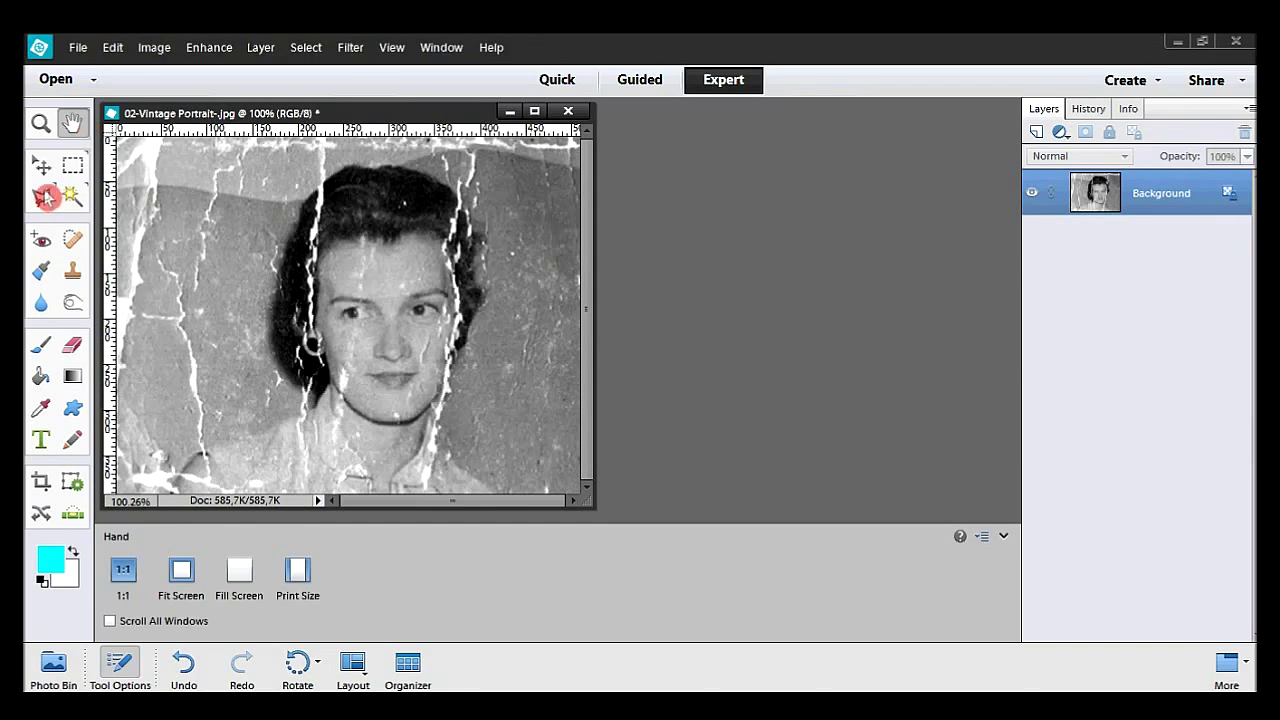
left_click(41, 197)
left_click(479, 567)
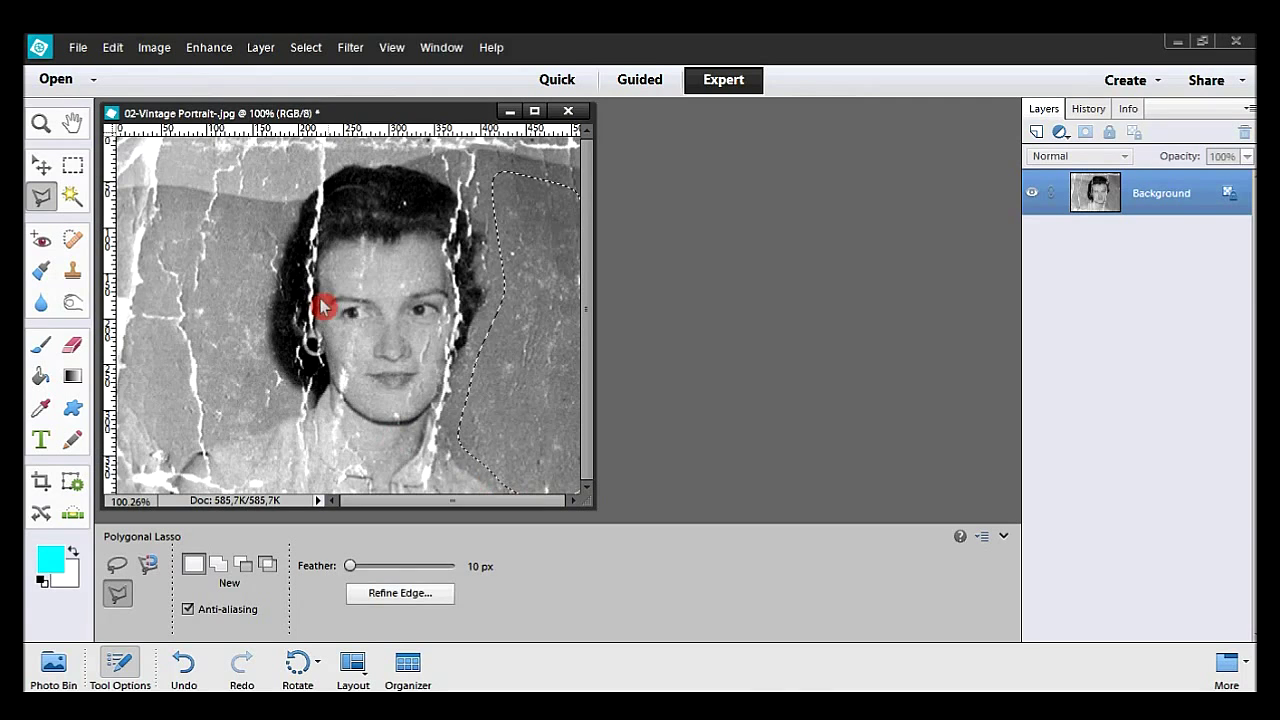
Step: Apply the Dust & Scratches filter to the selected background with radius 33 pixels and threshold 13 levels, and deselect
left_click(348, 48)
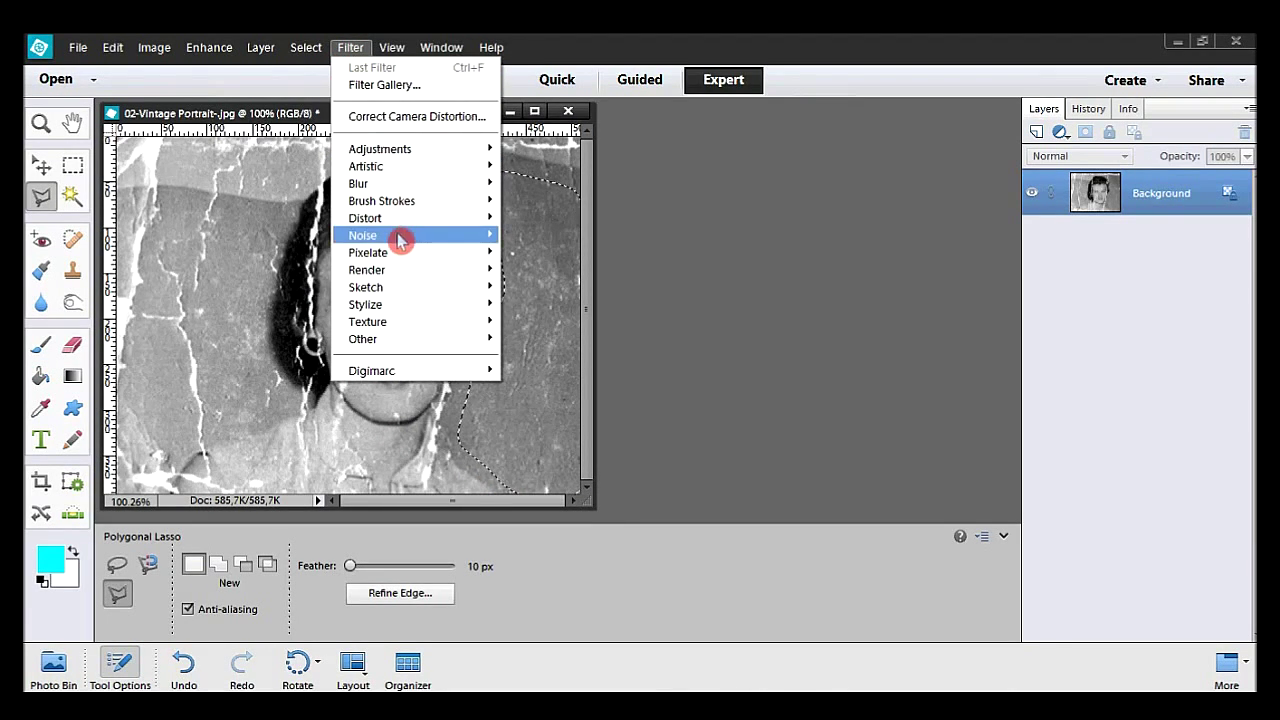
mouse_move(398, 240)
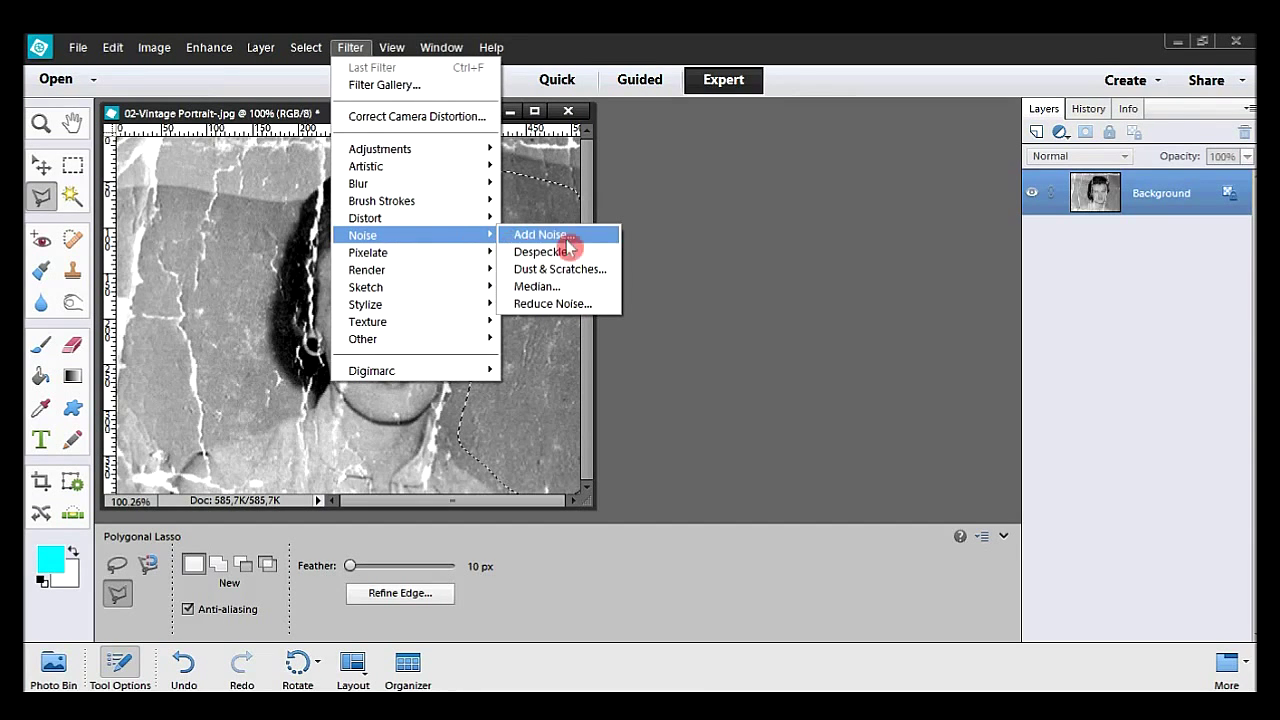
left_click(607, 276)
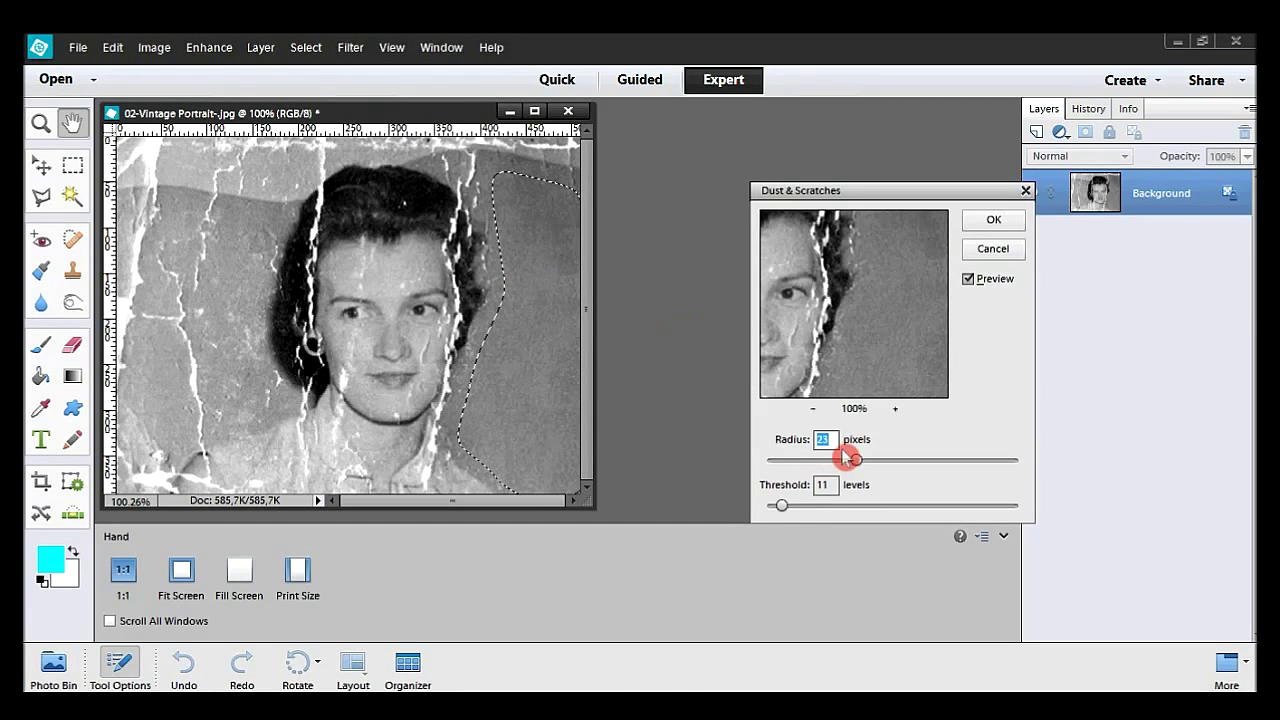
left_click_drag(890, 272, 855, 338)
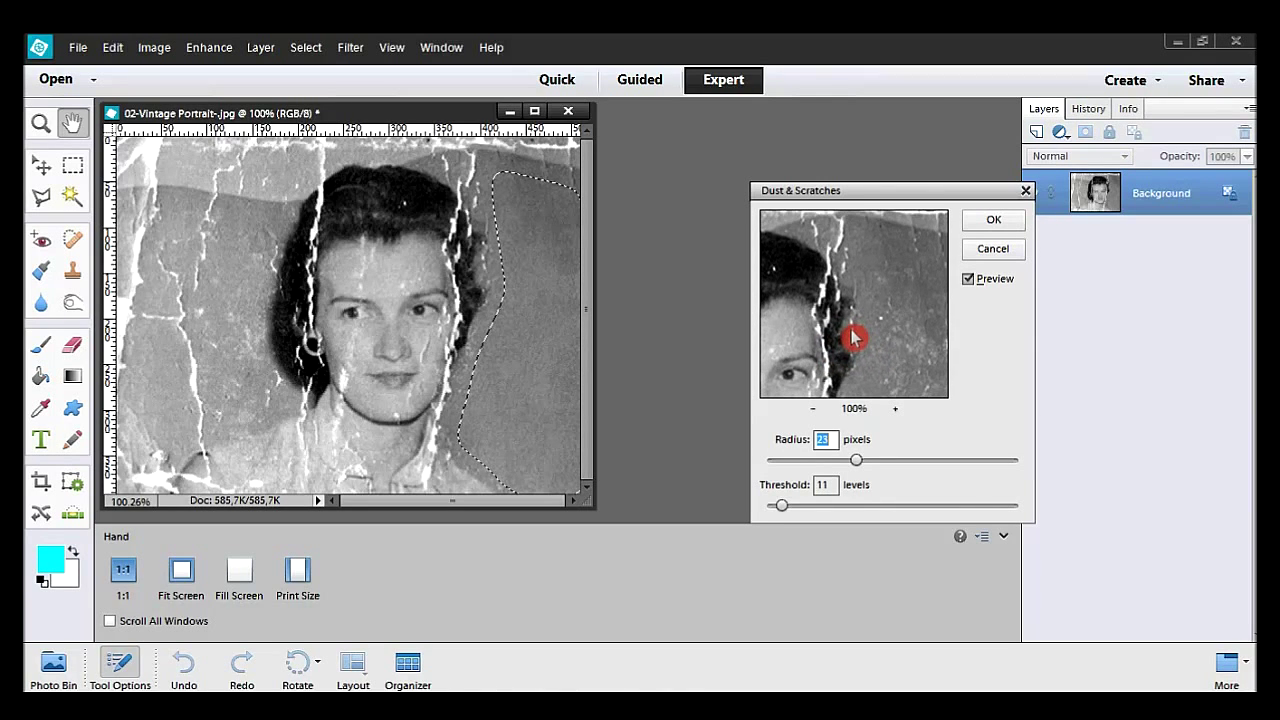
left_click_drag(862, 462, 888, 466)
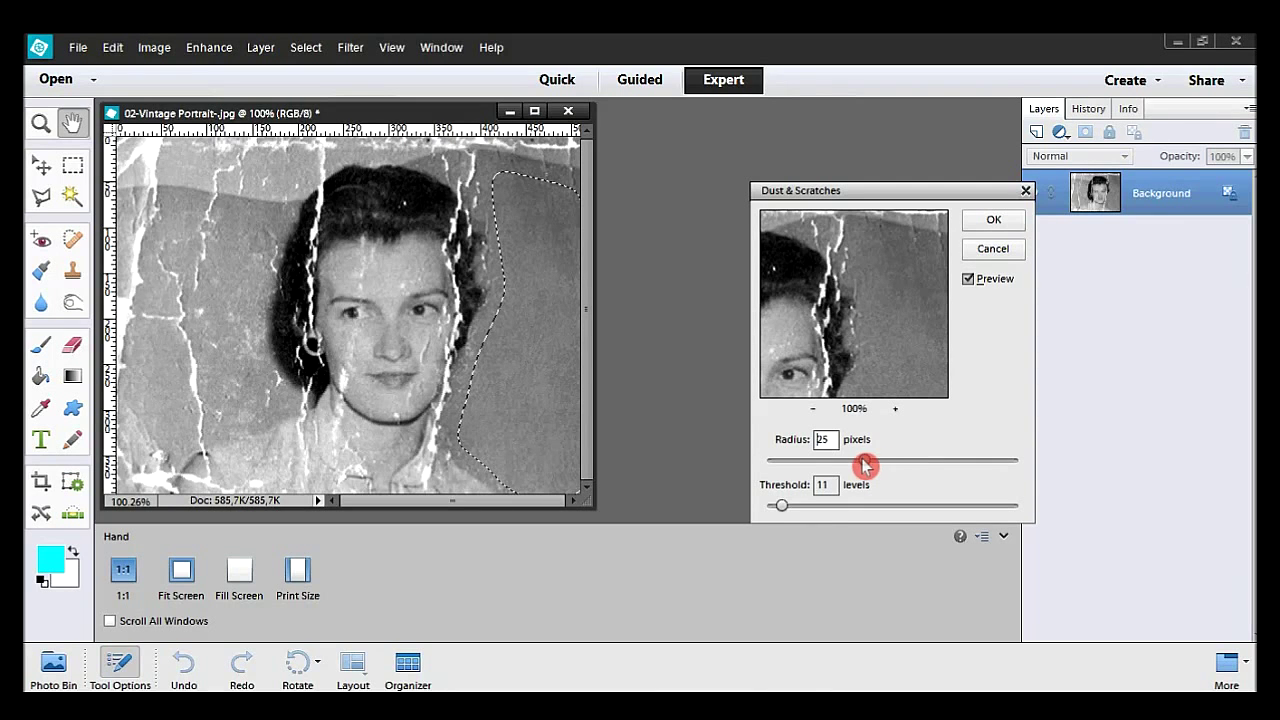
left_click_drag(876, 465, 895, 462)
left_click_drag(789, 514, 823, 514)
left_click_drag(877, 377, 877, 351)
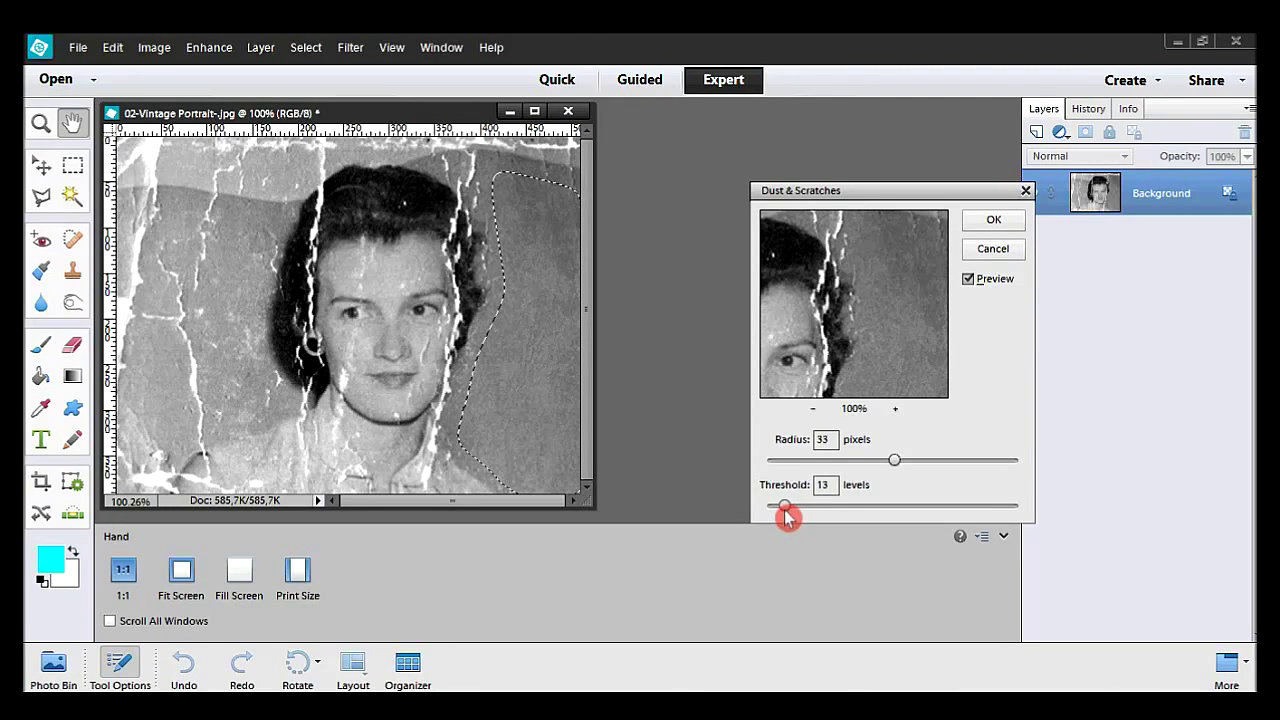
left_click_drag(911, 271, 889, 323)
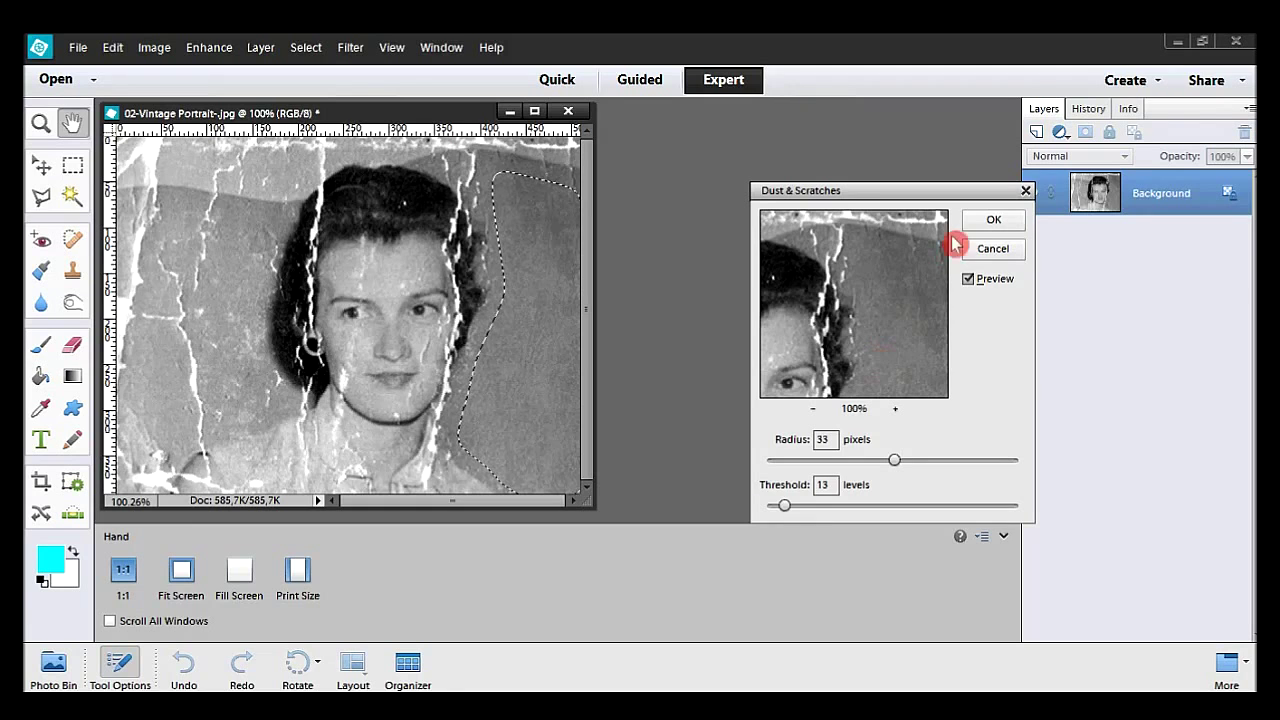
left_click(991, 220)
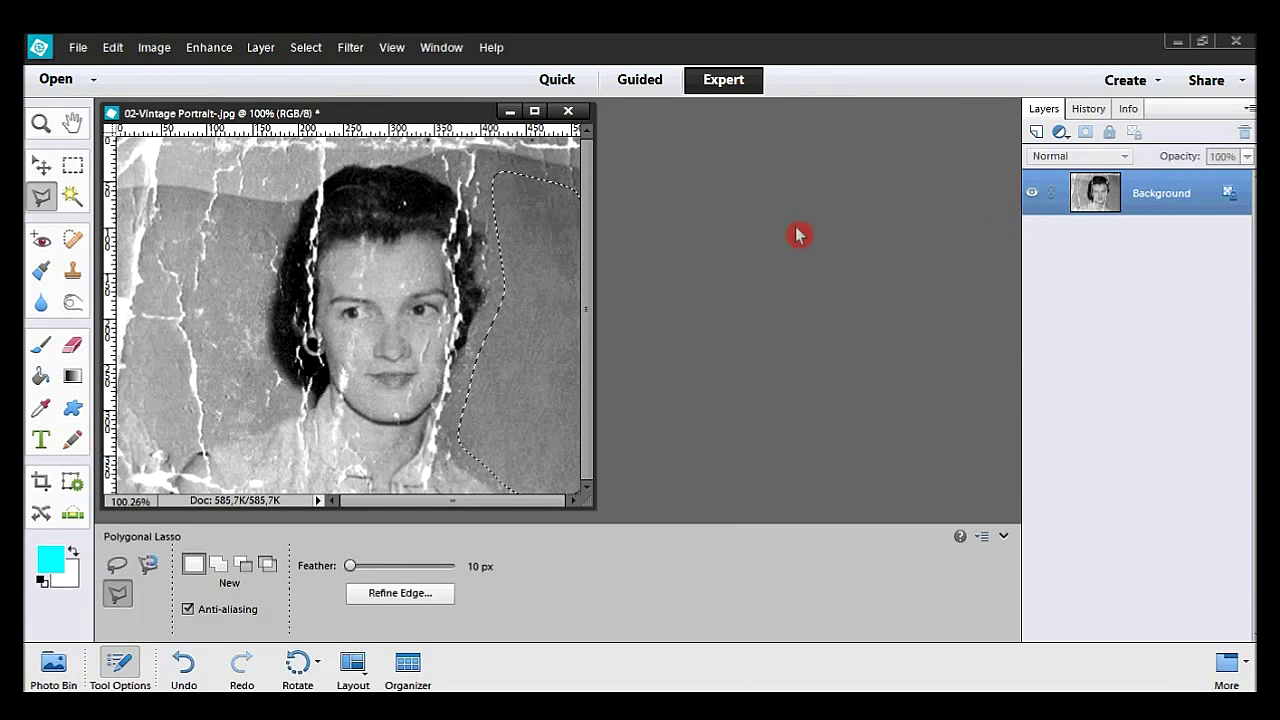
left_click(306, 47)
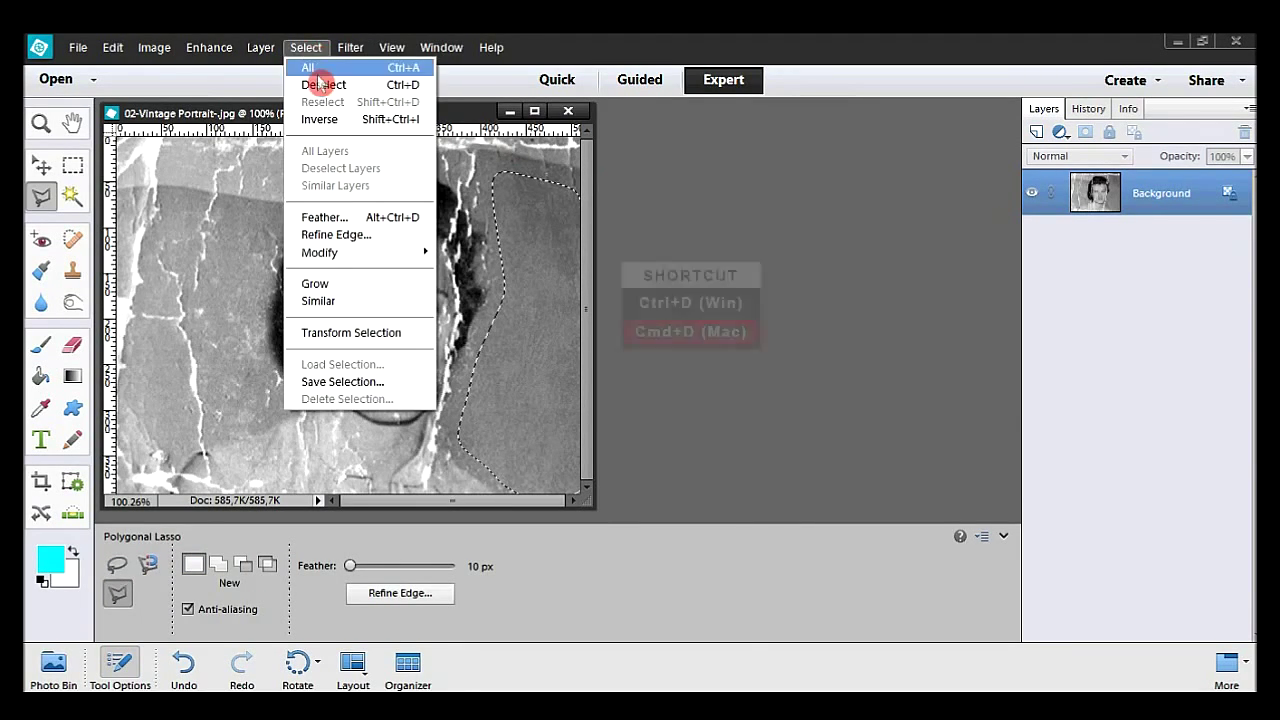
left_click(323, 85)
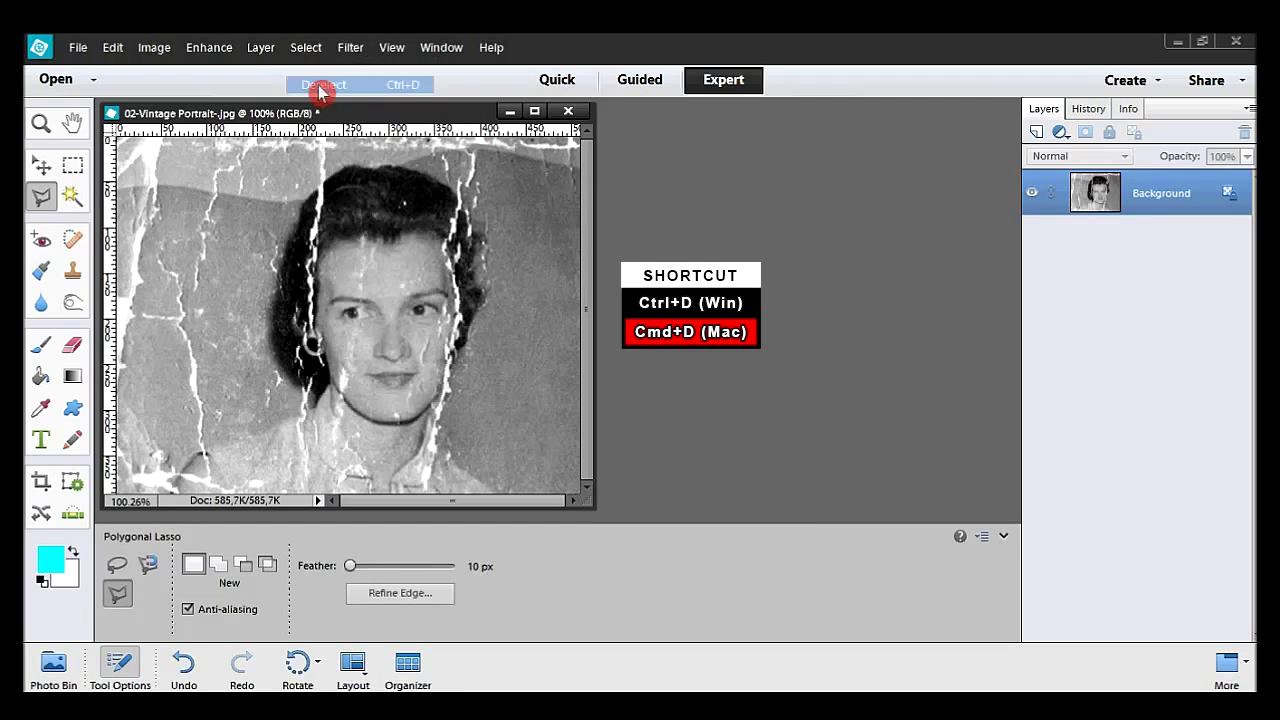
Step: Heal the long cracks and spots in the background left of the woman with the Spot Healing Brush, enlarging the brush midway
left_click(40, 122)
left_click(266, 157)
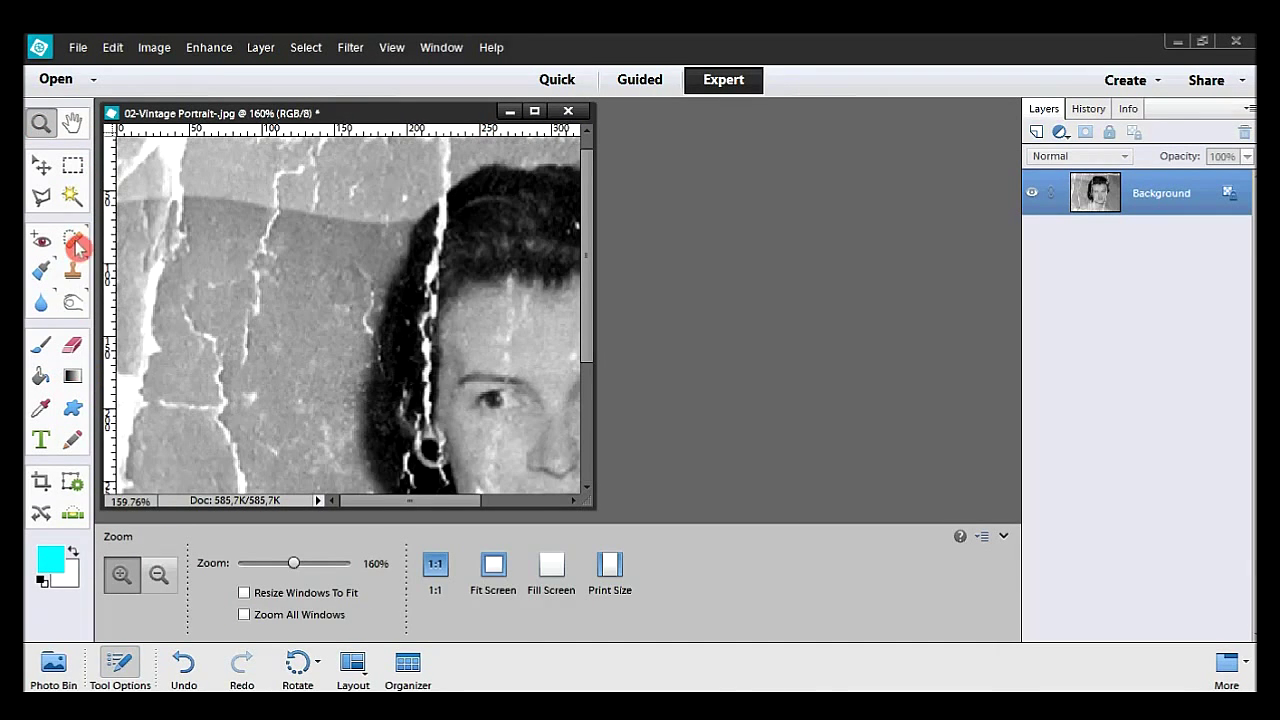
left_click(73, 240)
left_click_drag(262, 242, 246, 370)
mouse_move(200, 298)
left_mouse_down()
mouse_move(220, 369)
mouse_move(224, 410)
mouse_move(166, 414)
mouse_move(222, 424)
mouse_move(242, 486)
left_mouse_up()
key("bracketright")
key("bracketright")
key("bracketright")
left_click_drag(583, 277, 600, 394)
mouse_move(251, 401)
left_mouse_down()
mouse_move(243, 316)
mouse_move(298, 376)
left_mouse_up()
left_click_drag(589, 297, 589, 138)
Step: Outline the speckled background area left of the woman, below the wavy edge, with the Polygonal Lasso
double_click(74, 124)
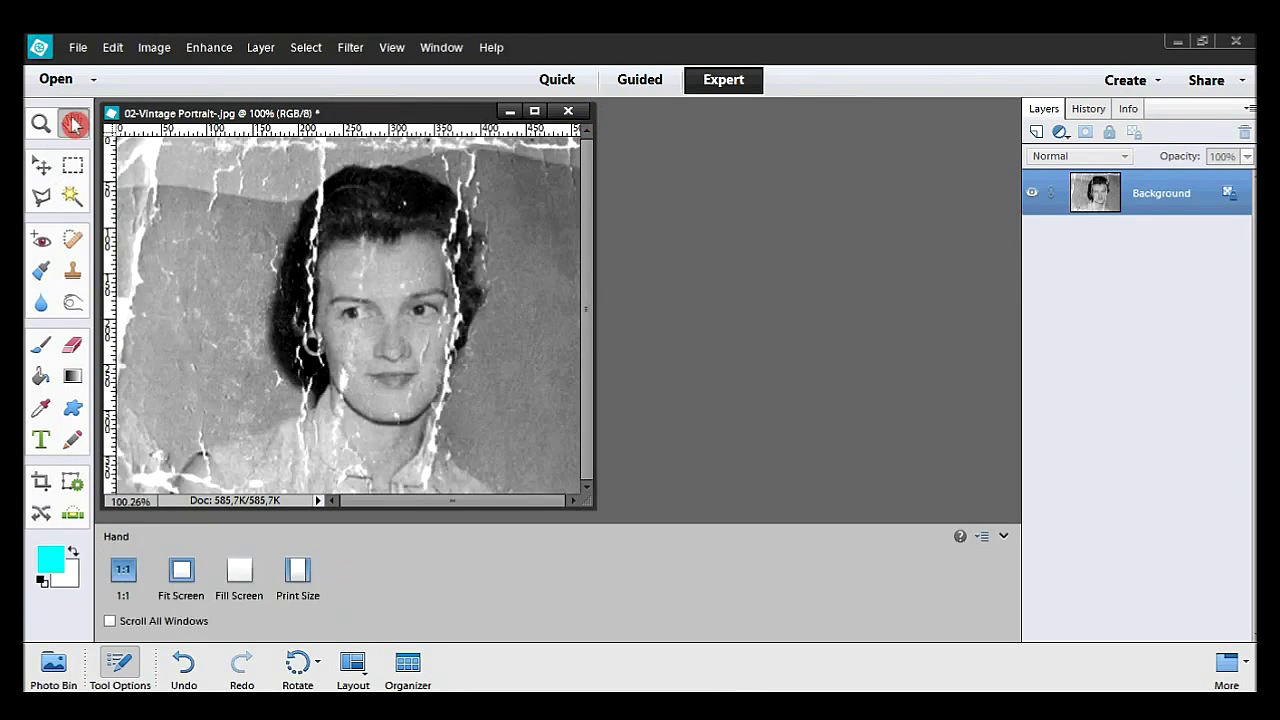
left_click(42, 200)
left_click(167, 212)
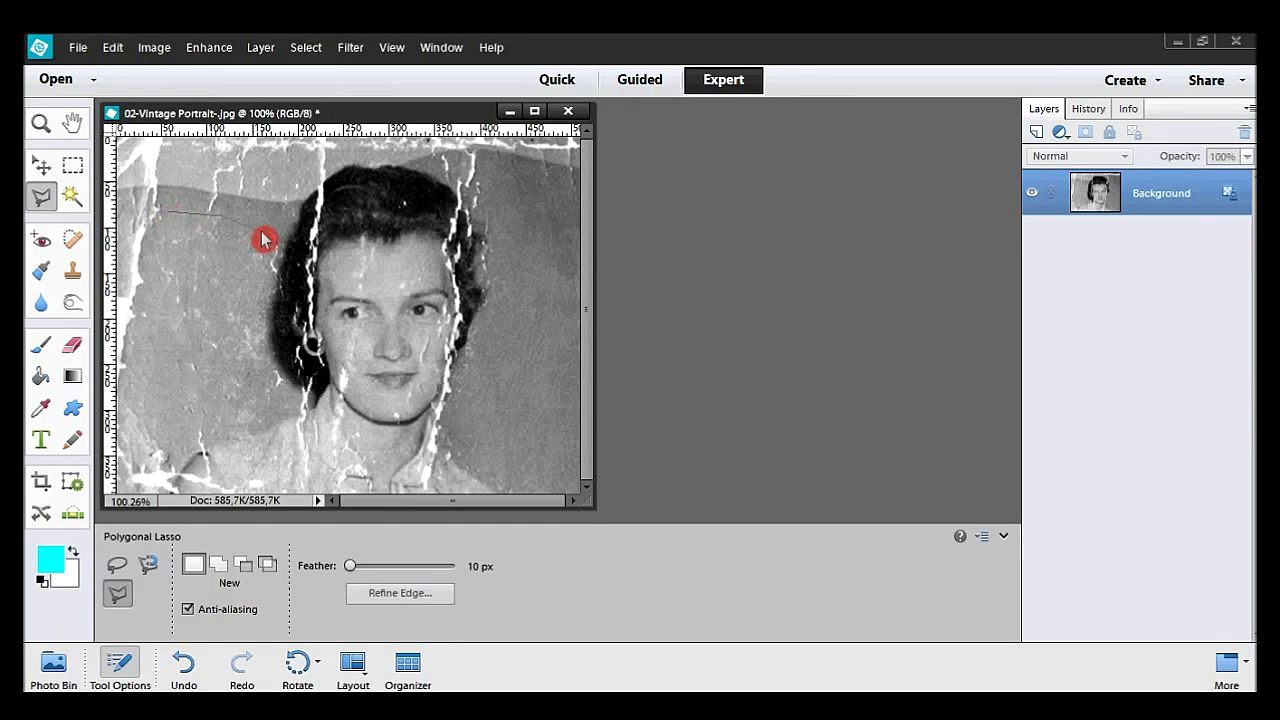
left_click(194, 449)
left_click(143, 337)
left_click(169, 257)
double_click(168, 240)
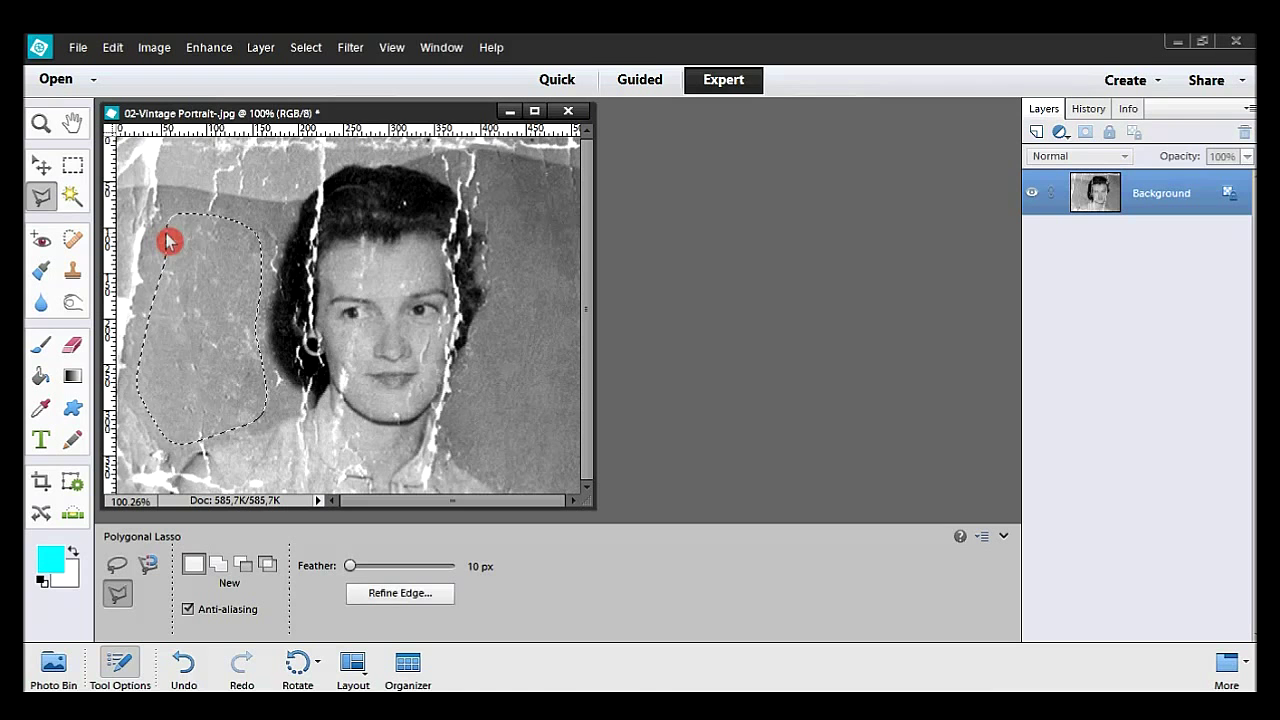
Step: Apply Dust & Scratches to the selected left background with radius 43 pixels and threshold 12 levels, and deselect
left_click(350, 47)
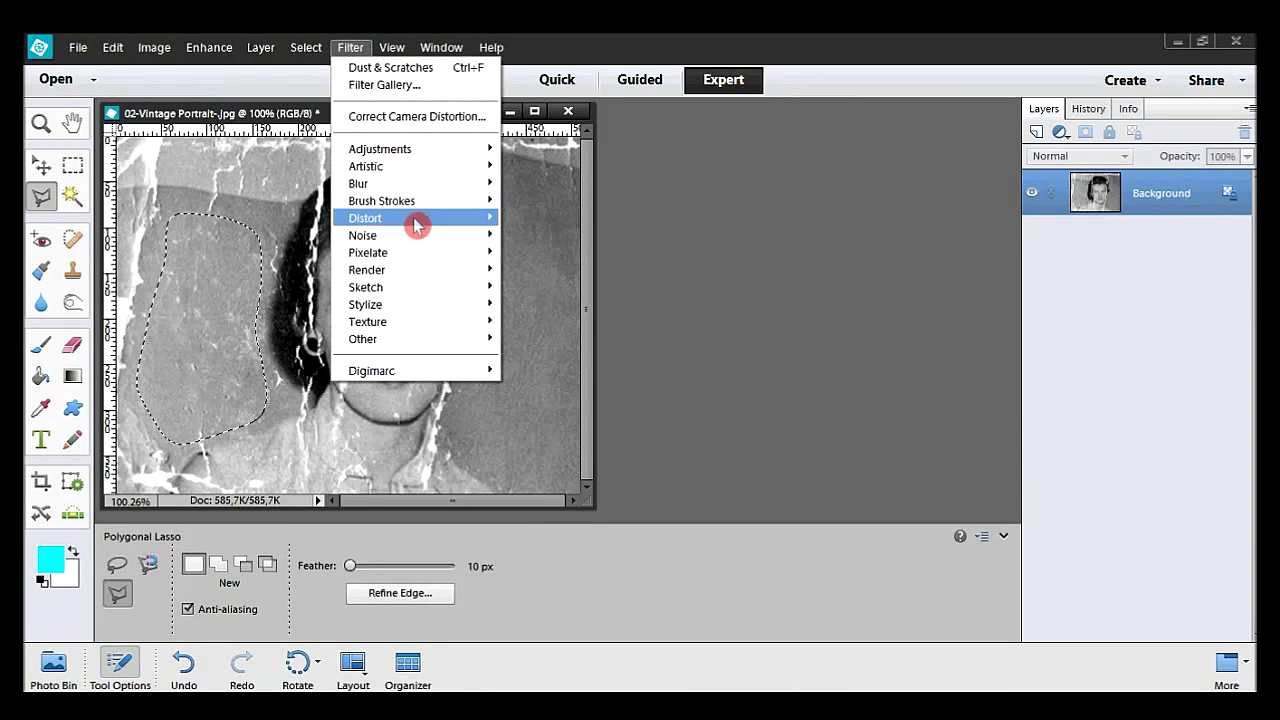
mouse_move(420, 235)
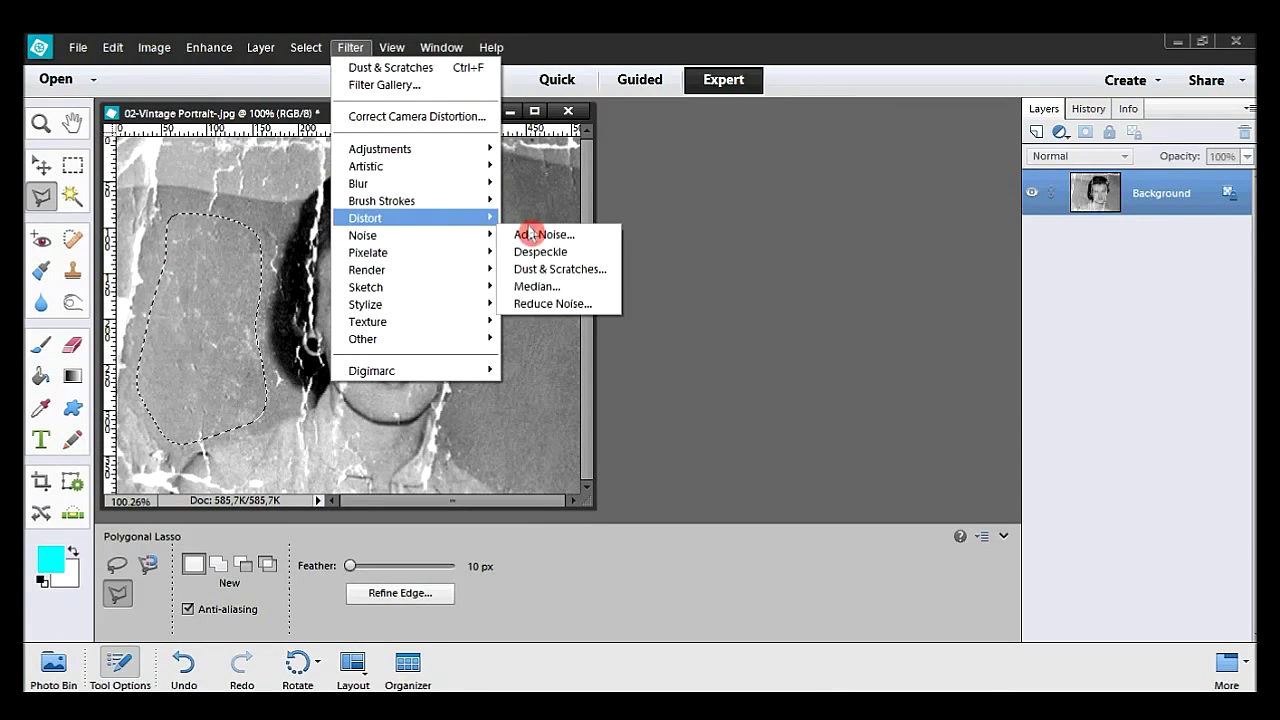
left_click(586, 276)
left_click_drag(762, 314, 883, 320)
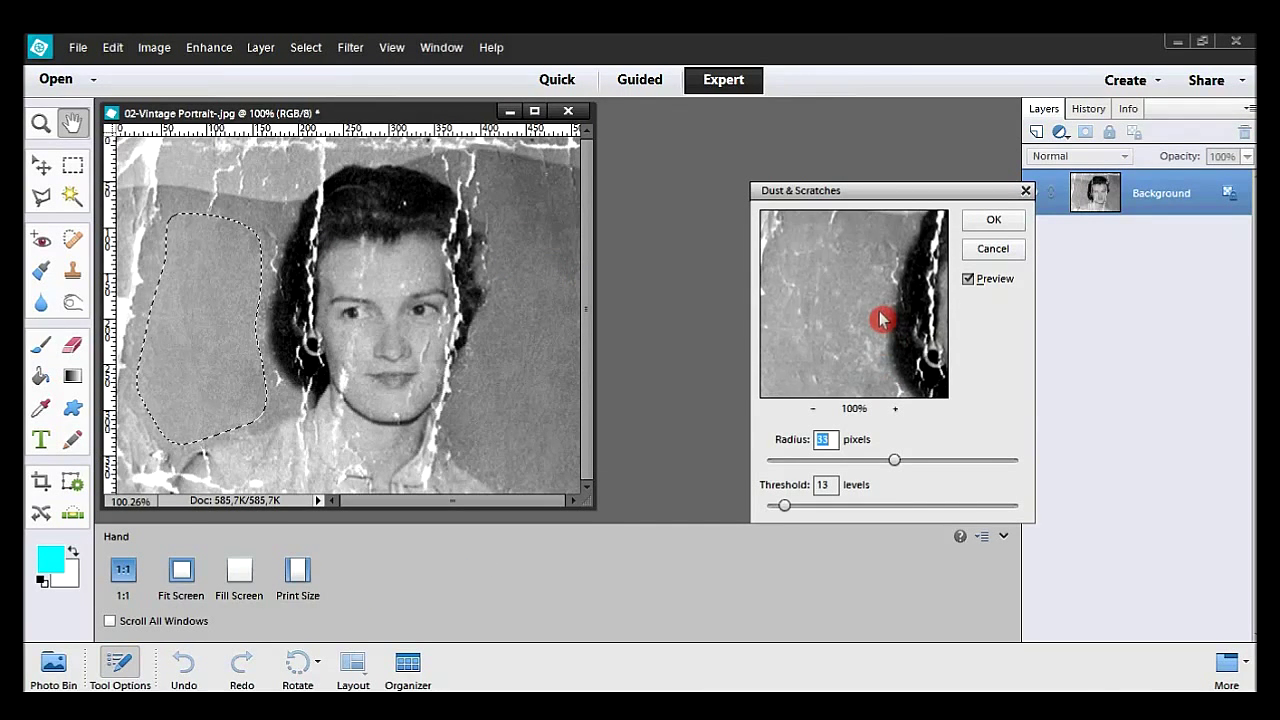
left_click_drag(913, 463, 912, 460)
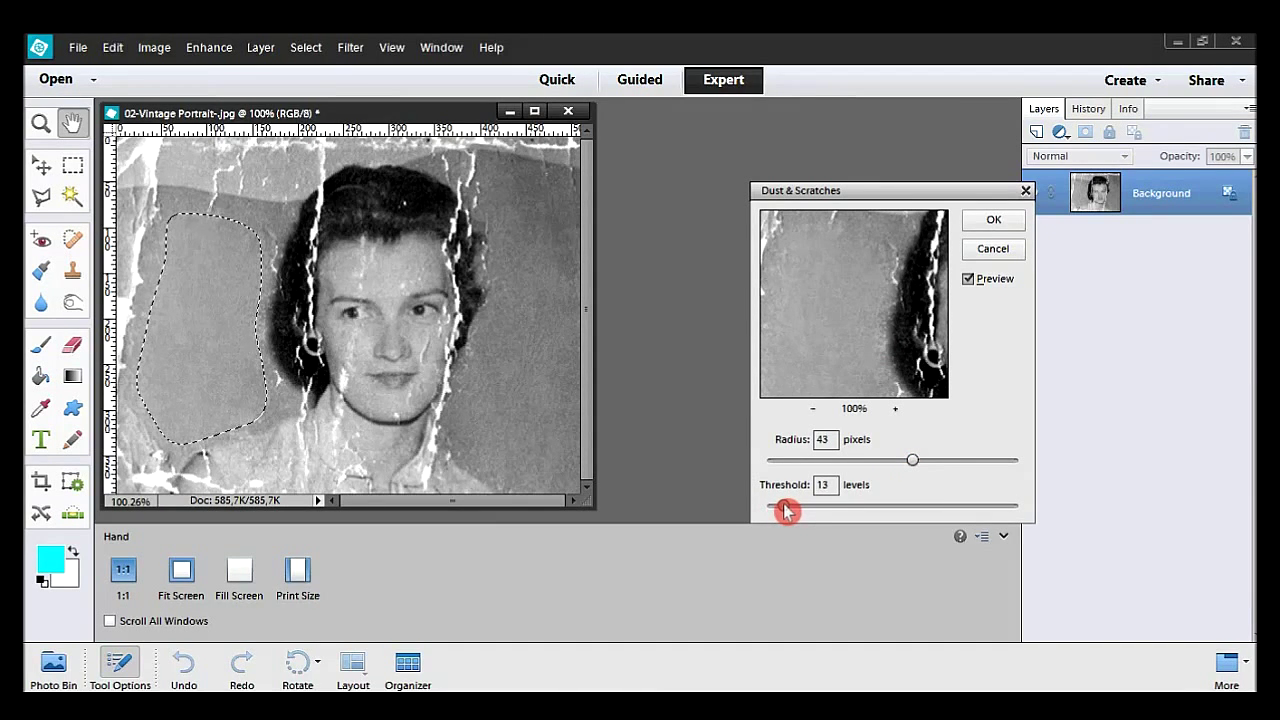
left_click_drag(829, 380, 897, 332)
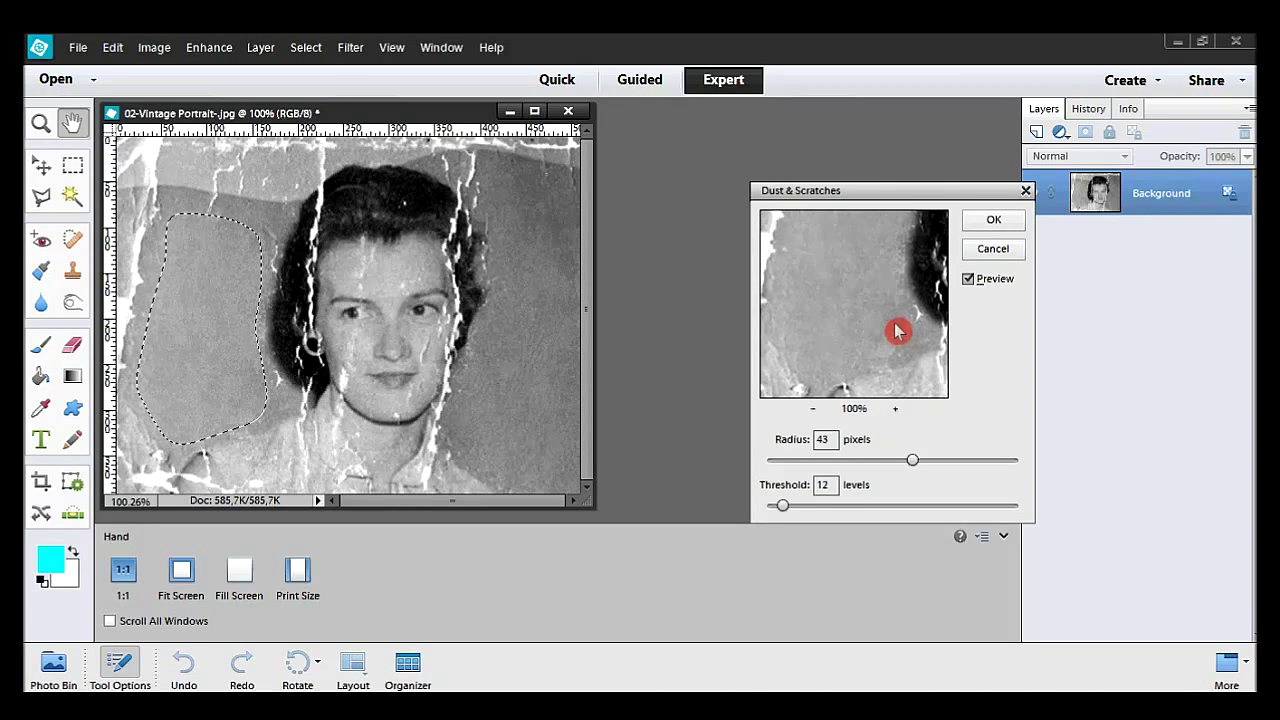
left_click(988, 219)
key("ctrl+d")
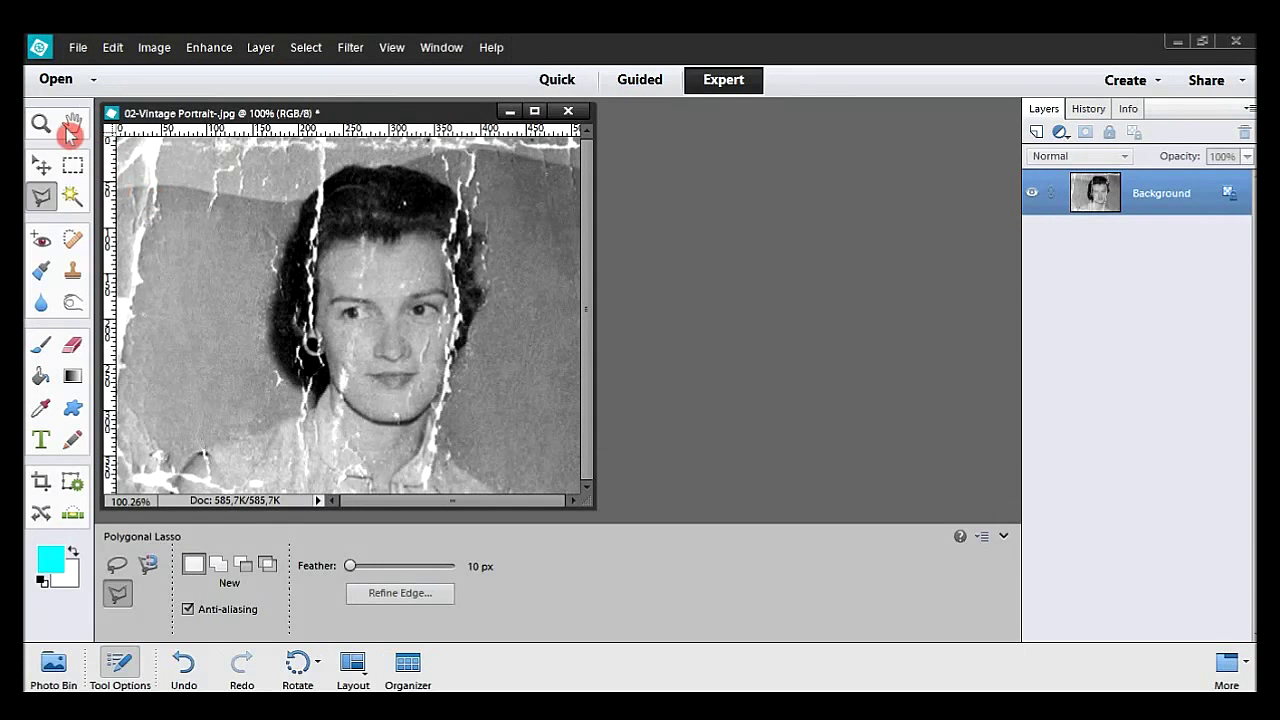
Step: Cover the white tears in the photo's upper-left corner and along the upper left edge with the Clone Stamp at 36 px
left_click(42, 127)
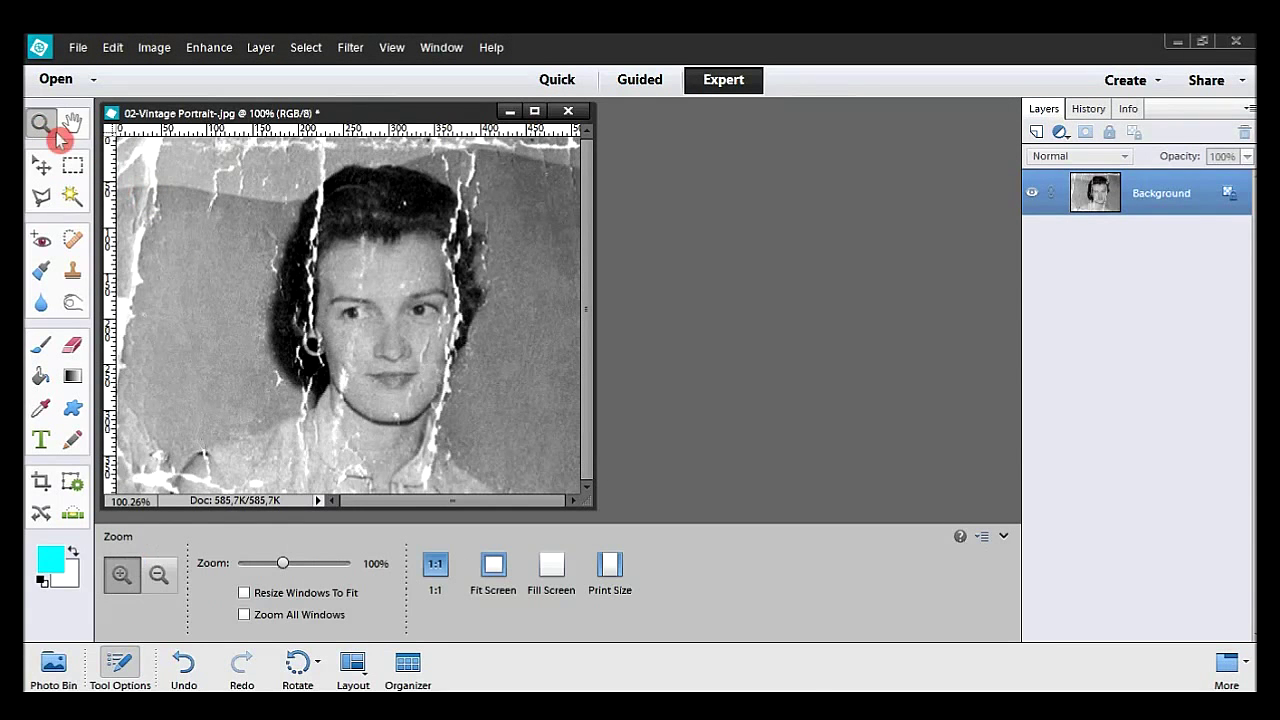
left_click_drag(252, 302, 50, 100)
left_click(70, 275)
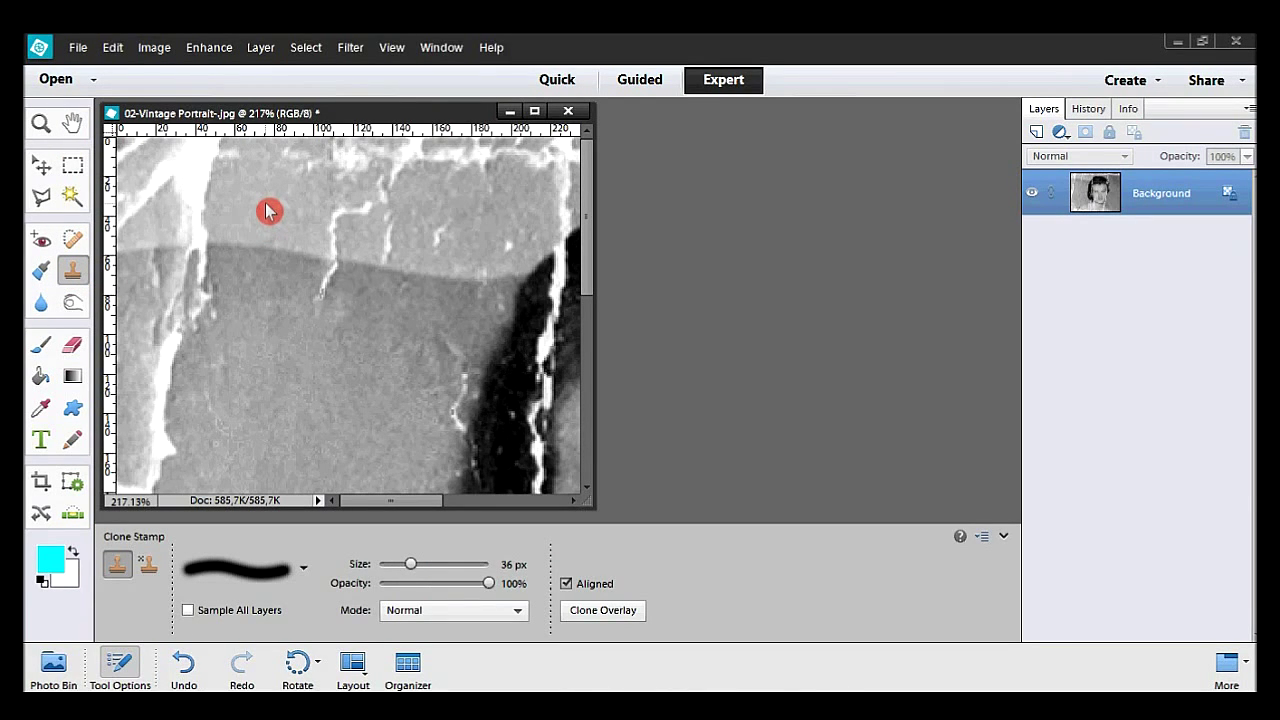
mouse_move(236, 214)
left_mouse_down()
mouse_move(201, 214)
mouse_move(197, 199)
left_mouse_up()
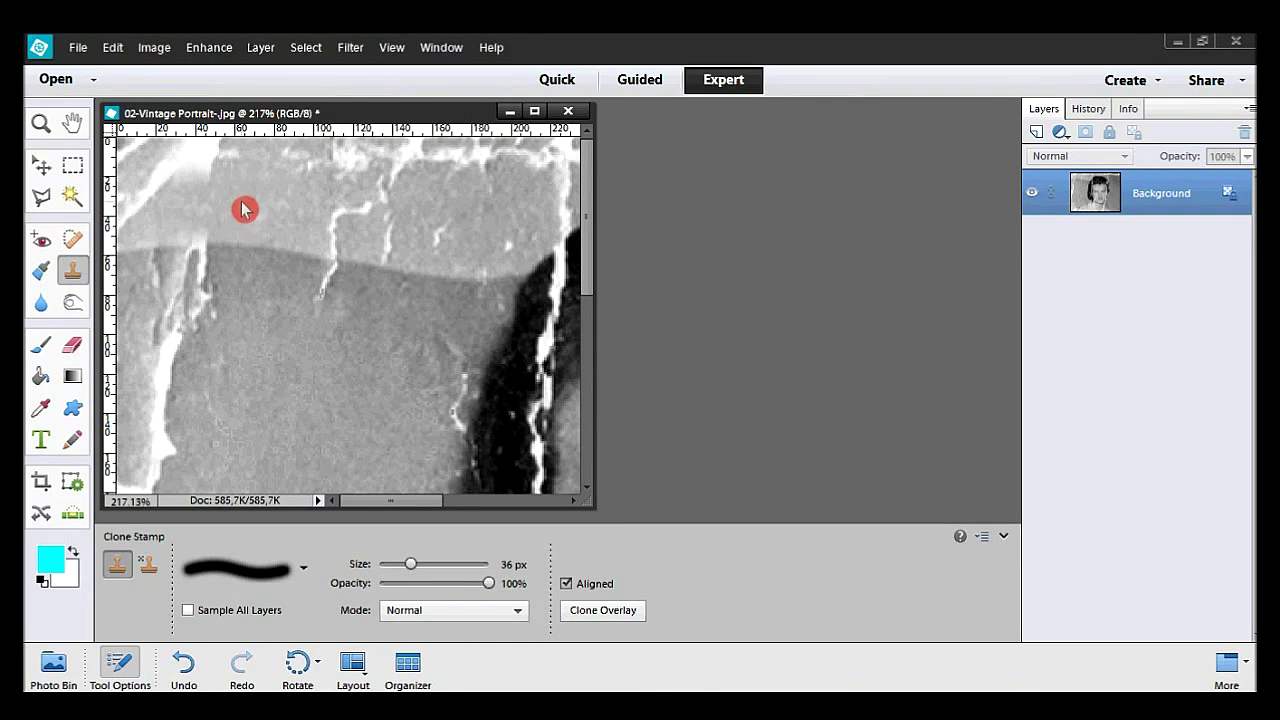
mouse_move(227, 185)
left_mouse_down()
mouse_move(224, 148)
mouse_move(178, 172)
mouse_move(179, 149)
mouse_move(221, 186)
mouse_move(189, 151)
left_mouse_up()
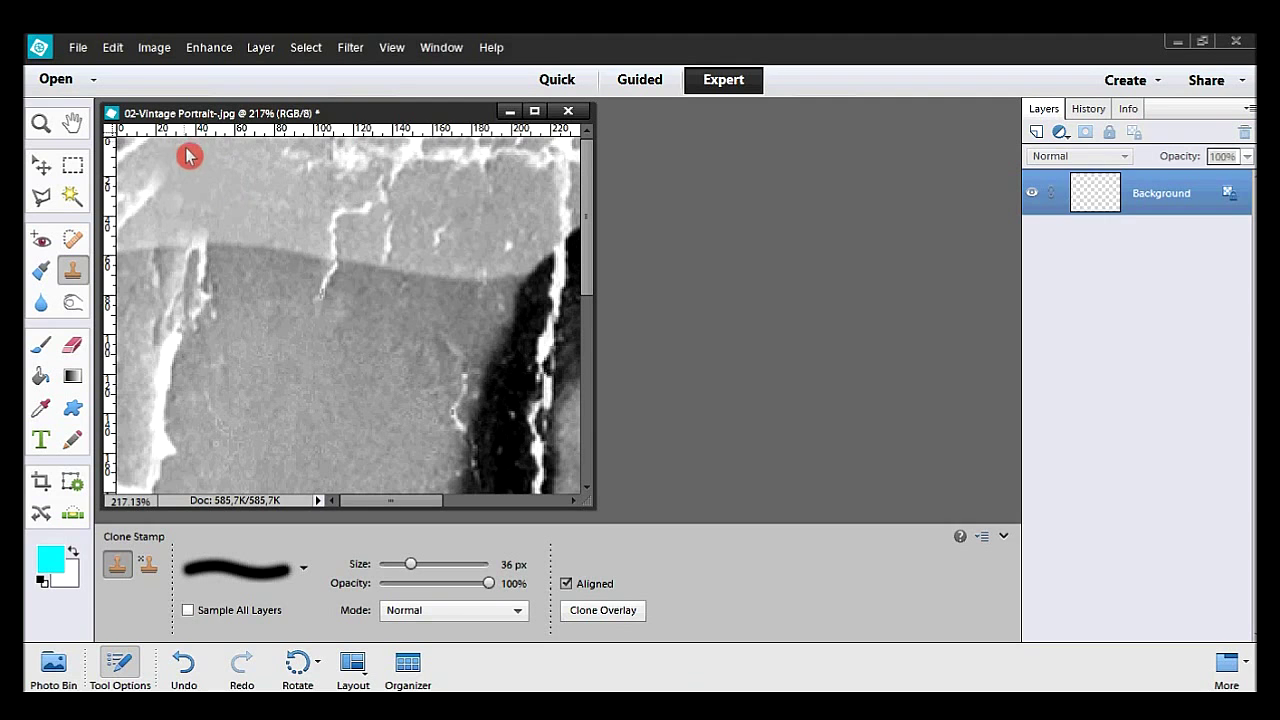
mouse_move(136, 221)
left_mouse_down()
mouse_move(152, 190)
mouse_move(121, 210)
mouse_move(162, 178)
mouse_move(129, 171)
left_mouse_up()
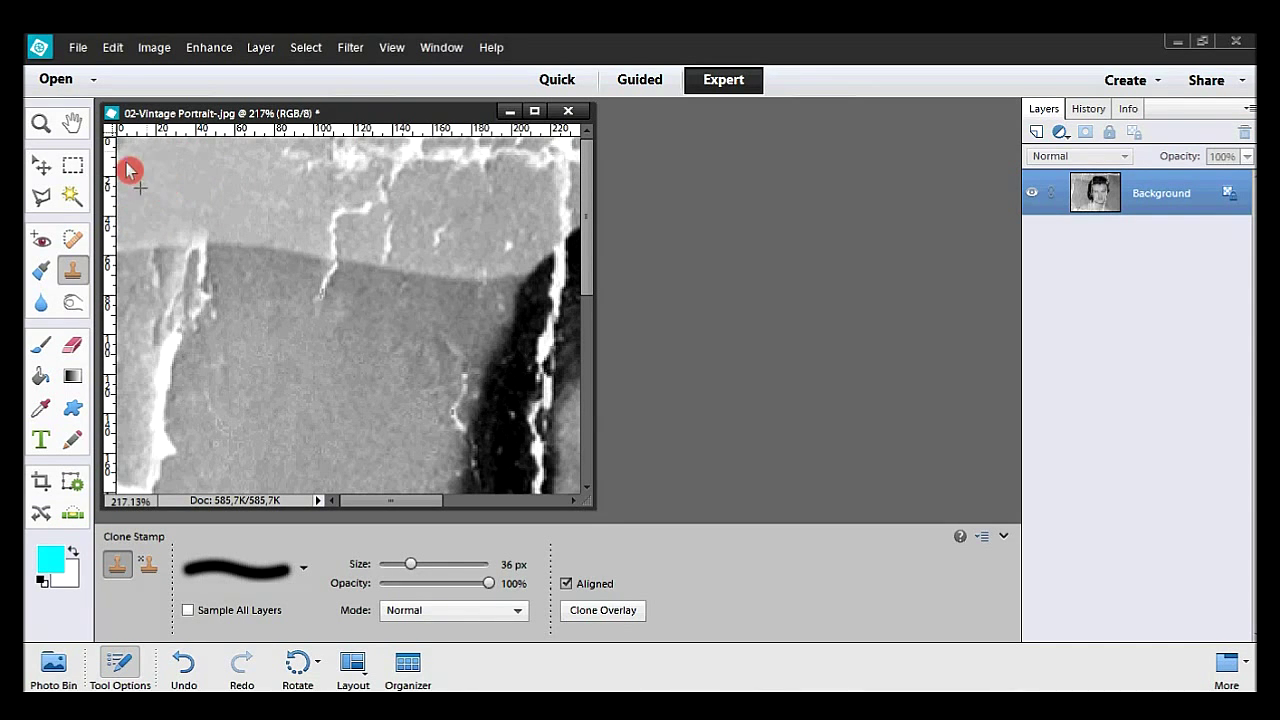
mouse_move(180, 330)
left_mouse_down()
mouse_move(164, 362)
mouse_move(152, 470)
mouse_move(117, 485)
mouse_move(171, 330)
mouse_move(240, 249)
mouse_move(197, 249)
mouse_move(204, 297)
mouse_move(159, 279)
mouse_move(141, 298)
mouse_move(205, 296)
left_mouse_up()
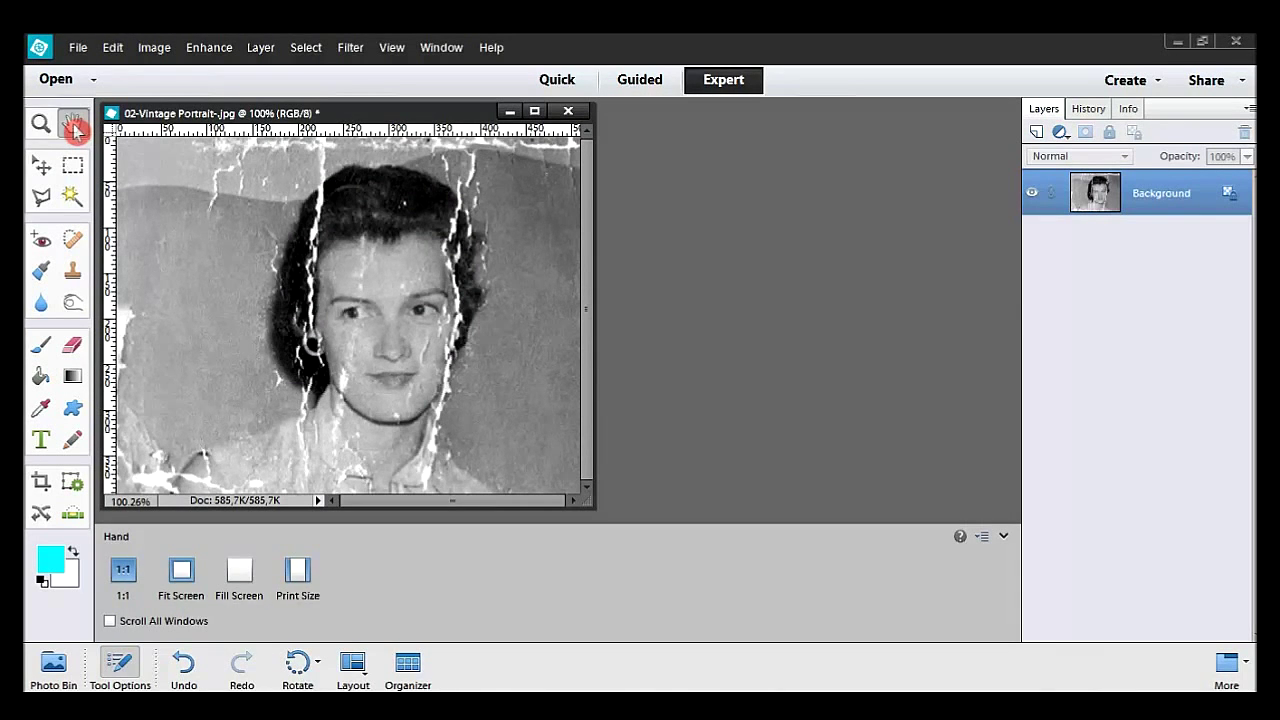
Step: Cover the cracks and tears in the light background above the wavy edge, left of the hair, with the Clone Stamp at 27 px
left_click(40, 124)
left_click_drag(183, 277, 351, 131)
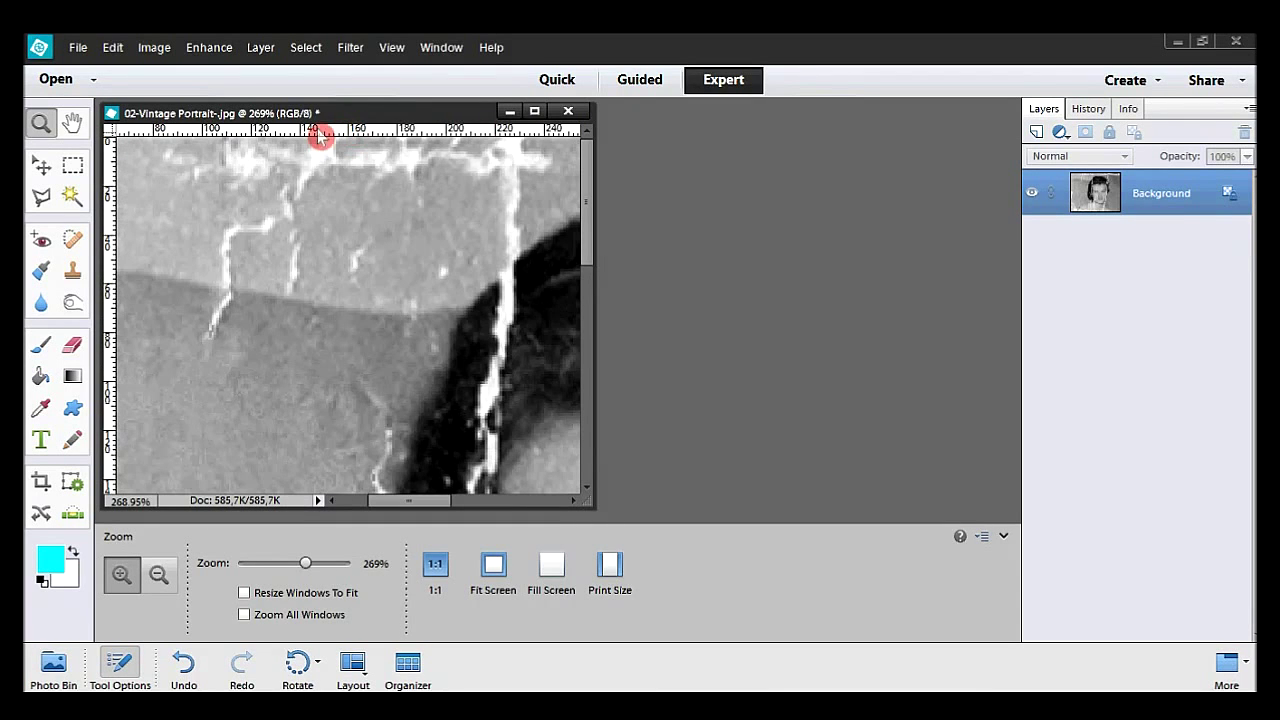
left_click(67, 272)
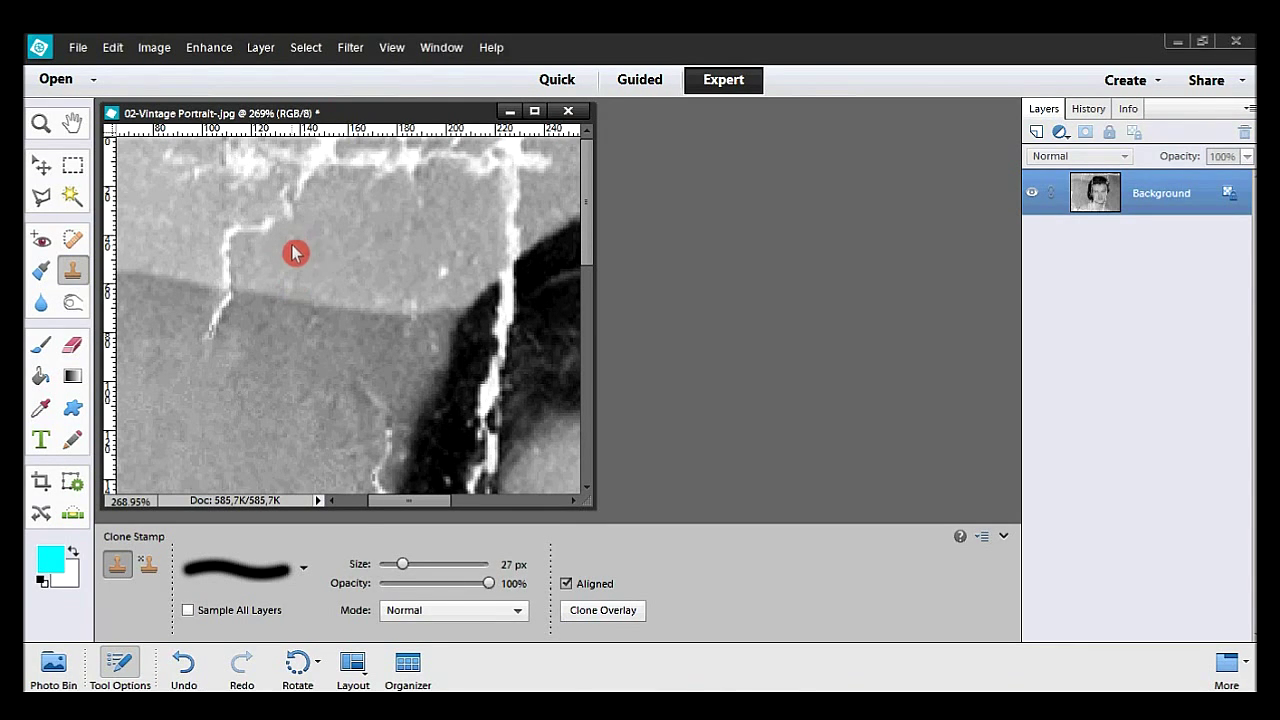
mouse_move(336, 217)
left_mouse_down()
mouse_move(333, 163)
mouse_move(310, 191)
mouse_move(367, 178)
mouse_move(405, 203)
mouse_move(417, 151)
mouse_move(332, 139)
mouse_move(325, 186)
mouse_move(254, 175)
mouse_move(289, 152)
mouse_move(328, 197)
mouse_move(263, 172)
mouse_move(231, 176)
mouse_move(235, 152)
mouse_move(259, 149)
mouse_move(330, 223)
mouse_move(298, 195)
mouse_move(256, 224)
mouse_move(180, 217)
mouse_move(184, 162)
mouse_move(281, 234)
mouse_move(227, 248)
mouse_move(256, 181)
mouse_move(180, 279)
mouse_move(227, 290)
mouse_move(210, 338)
mouse_move(240, 360)
left_mouse_up()
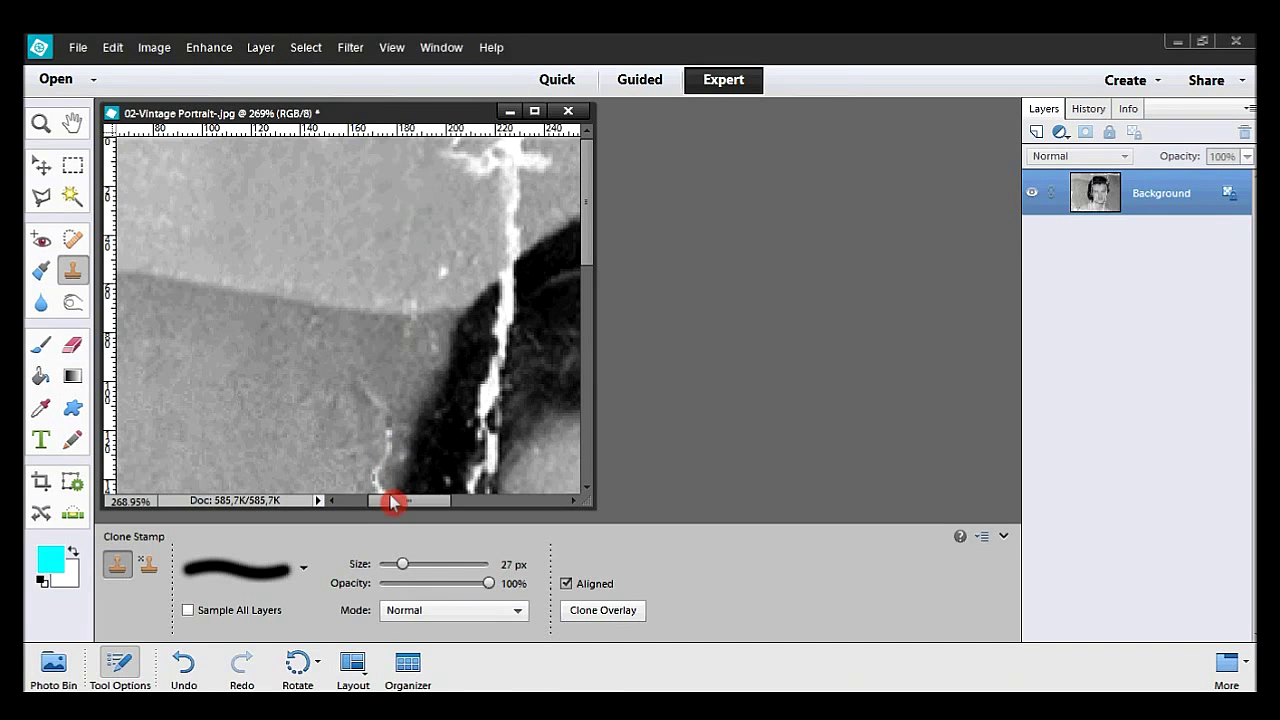
Step: Clone background over the white crack and tears directly above the left side of the woman's hair, using a 17 px brush
left_click_drag(393, 503, 449, 505)
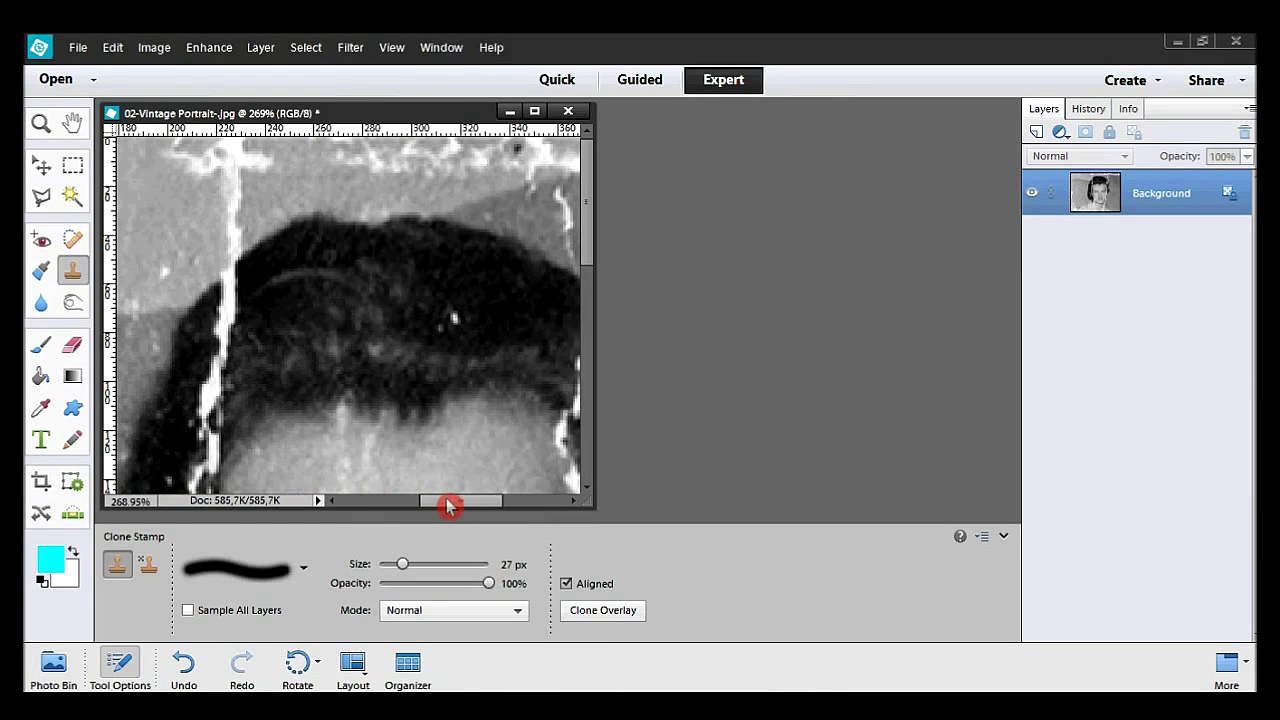
key("bracketleft")
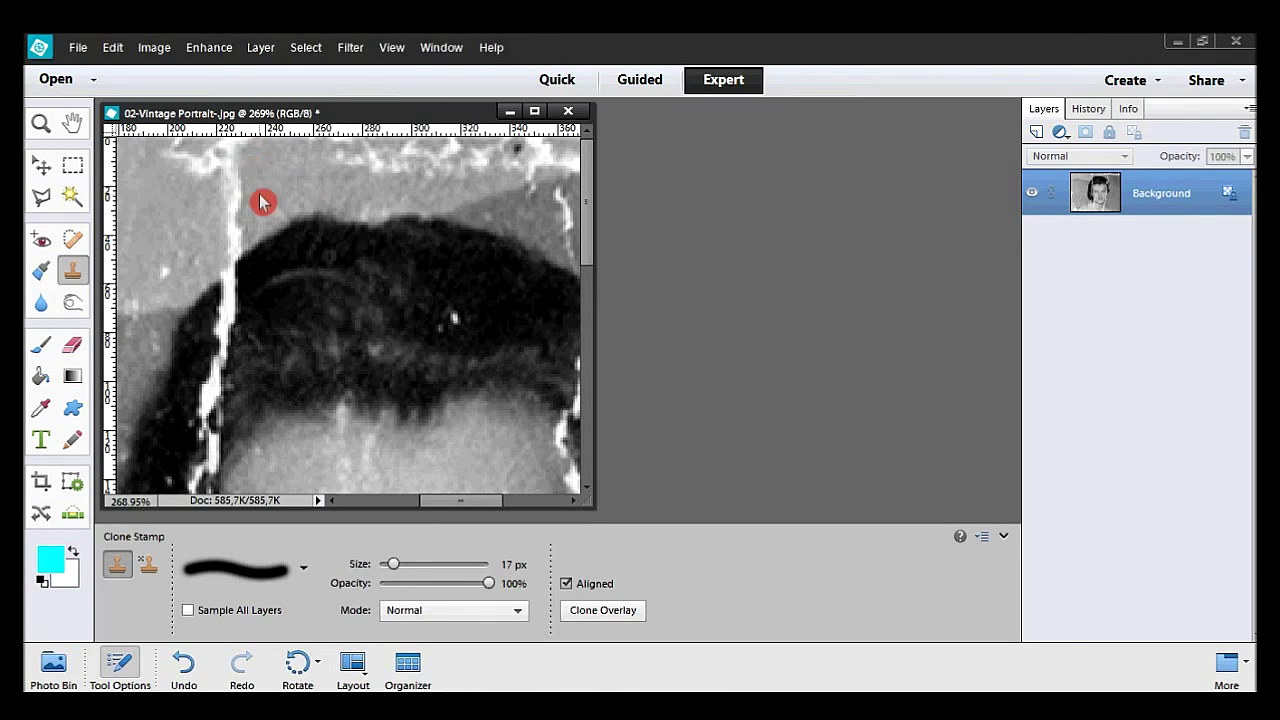
mouse_move(241, 205)
left_mouse_down()
mouse_move(230, 172)
mouse_move(243, 132)
mouse_move(254, 200)
mouse_move(237, 241)
mouse_move(221, 197)
mouse_move(257, 193)
mouse_move(232, 215)
mouse_move(216, 200)
mouse_move(231, 196)
mouse_move(194, 151)
left_mouse_up()
mouse_move(173, 238)
left_mouse_down()
mouse_move(207, 226)
mouse_move(206, 263)
left_mouse_up()
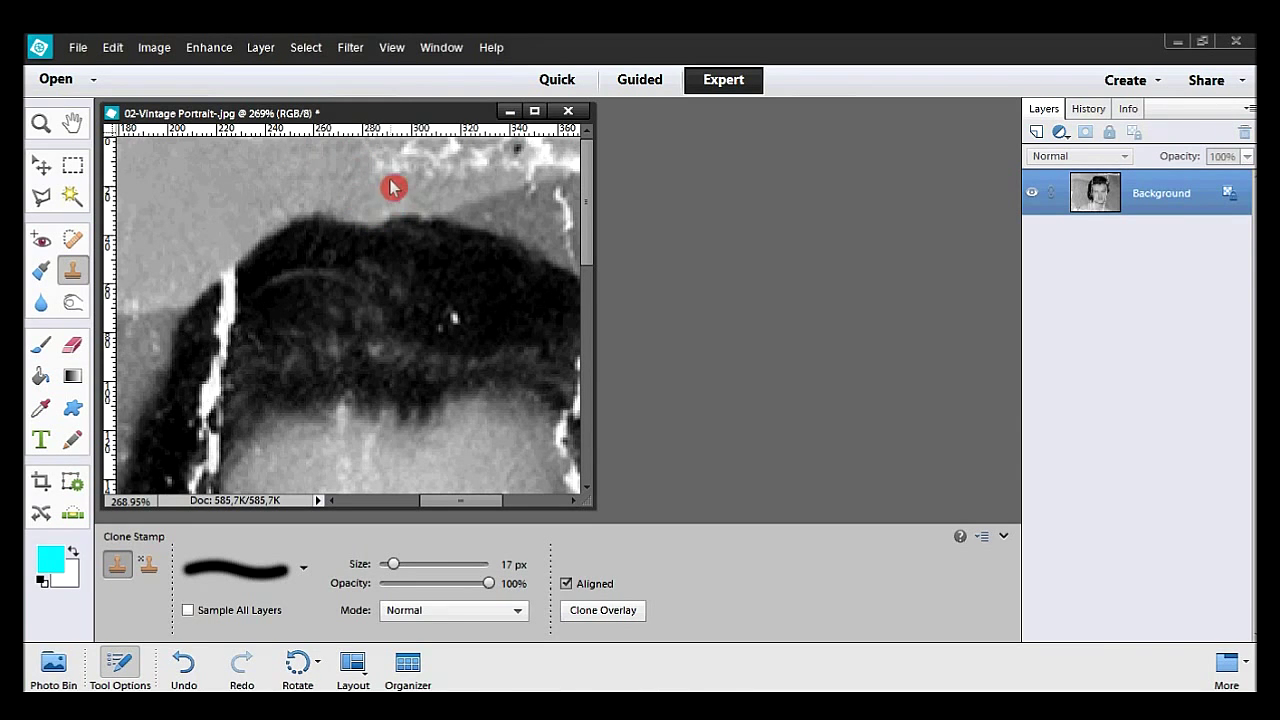
Step: Remove the vertical white cracks in the darker background beside the upper right side of the hair with the Clone Stamp
left_click_drag(438, 500, 473, 506)
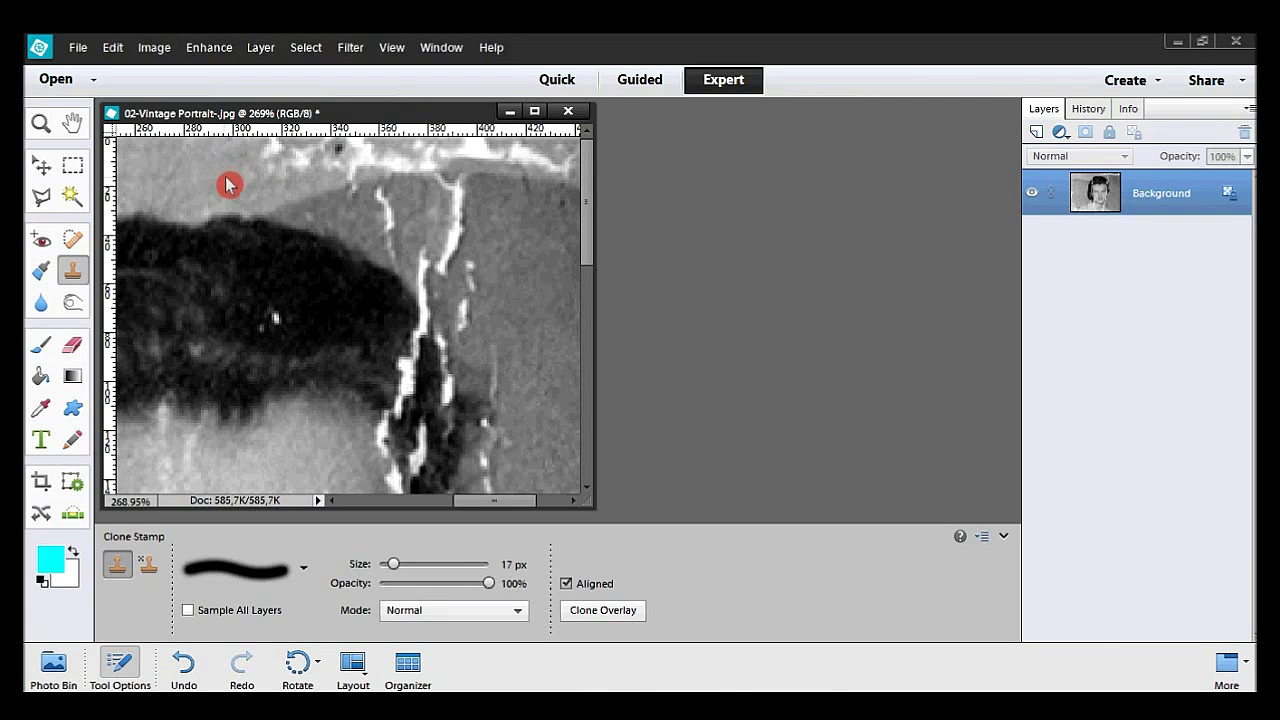
left_click(461, 214)
mouse_move(461, 214)
left_mouse_down()
mouse_move(479, 278)
mouse_move(457, 246)
left_mouse_up()
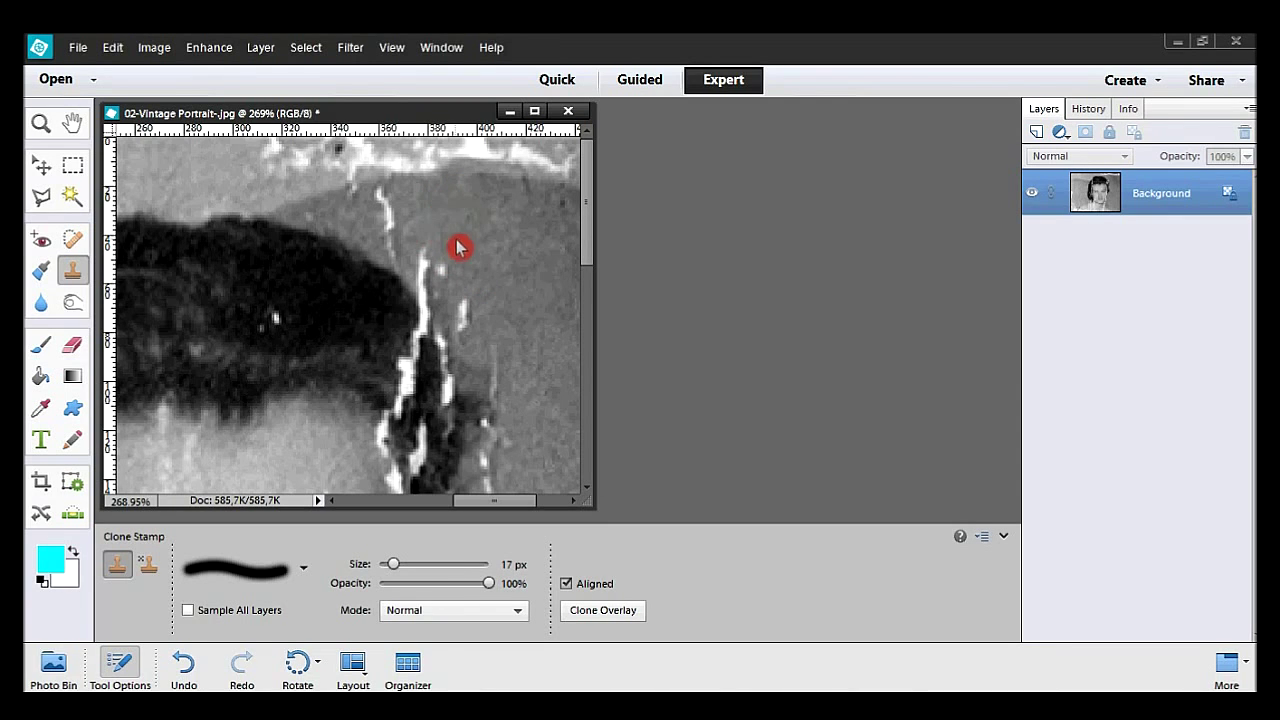
mouse_move(451, 251)
left_mouse_down()
mouse_move(427, 284)
mouse_move(424, 254)
mouse_move(397, 248)
mouse_move(360, 203)
left_mouse_up()
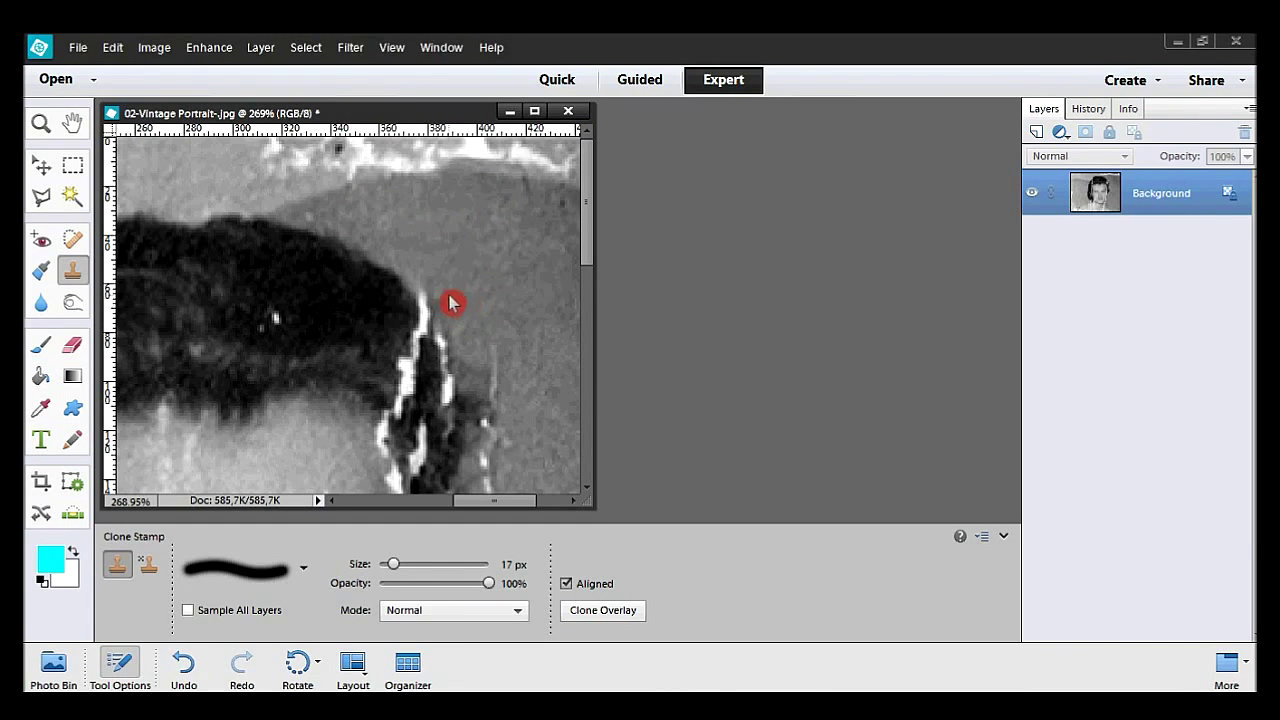
Step: Clone over the white crack along the hair's upper right edge, rebuilding the hair outline
left_click_drag(475, 500, 530, 500)
mouse_move(330, 400)
left_mouse_down()
mouse_move(329, 360)
mouse_move(332, 405)
left_mouse_up()
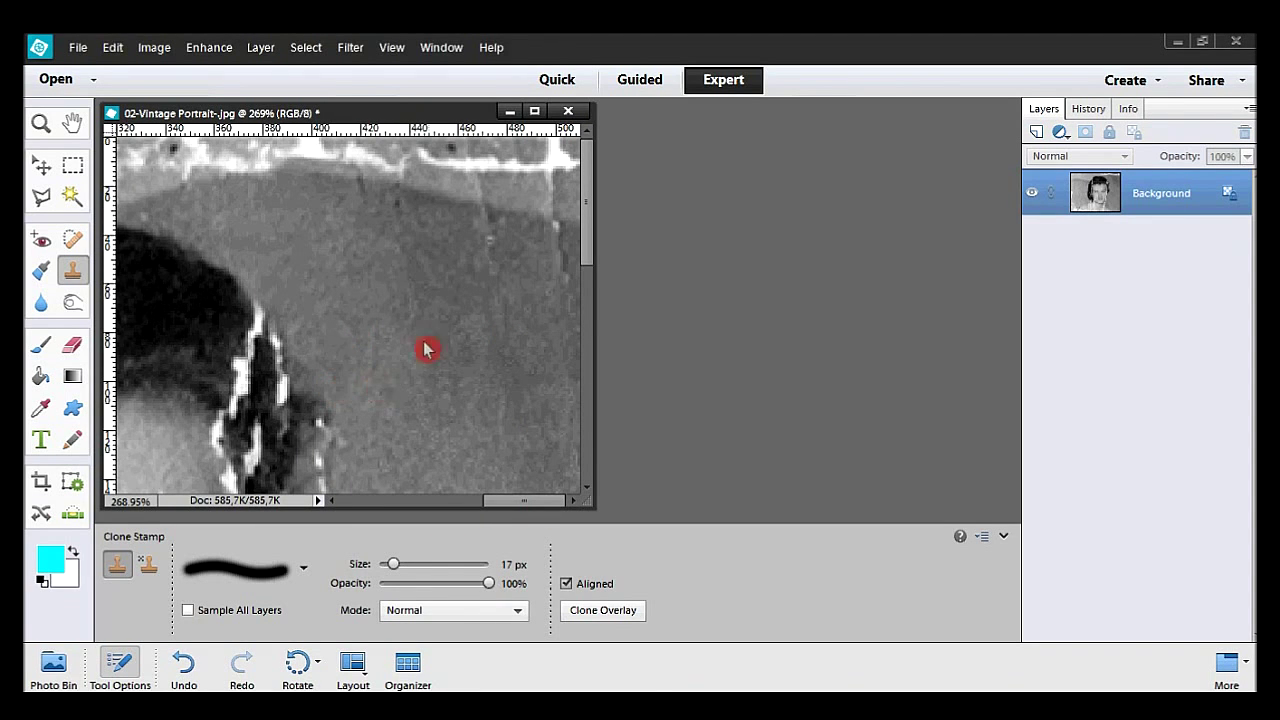
mouse_move(253, 334)
left_mouse_down()
mouse_move(257, 323)
mouse_move(234, 349)
mouse_move(251, 360)
mouse_move(243, 400)
left_mouse_up()
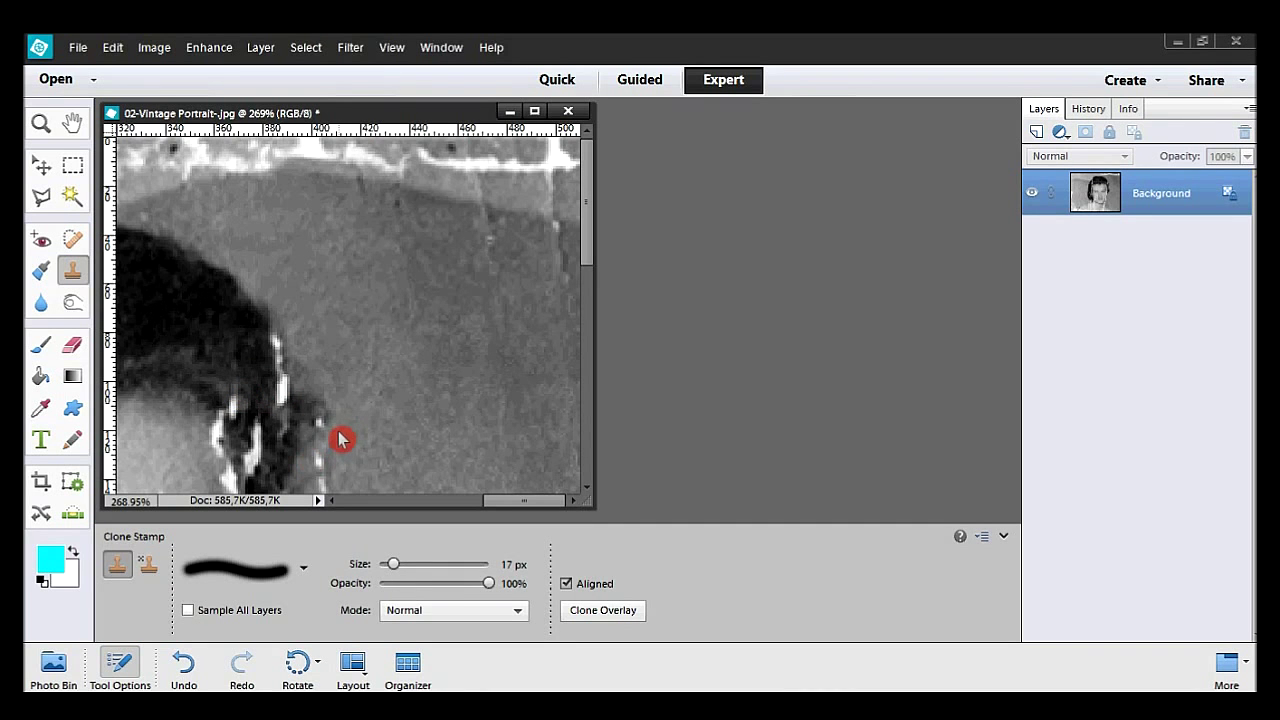
Step: Heal the light streaks below the hairline and the white spots on the forehead with the Spot Healing Brush at 15 px
double_click(71, 123)
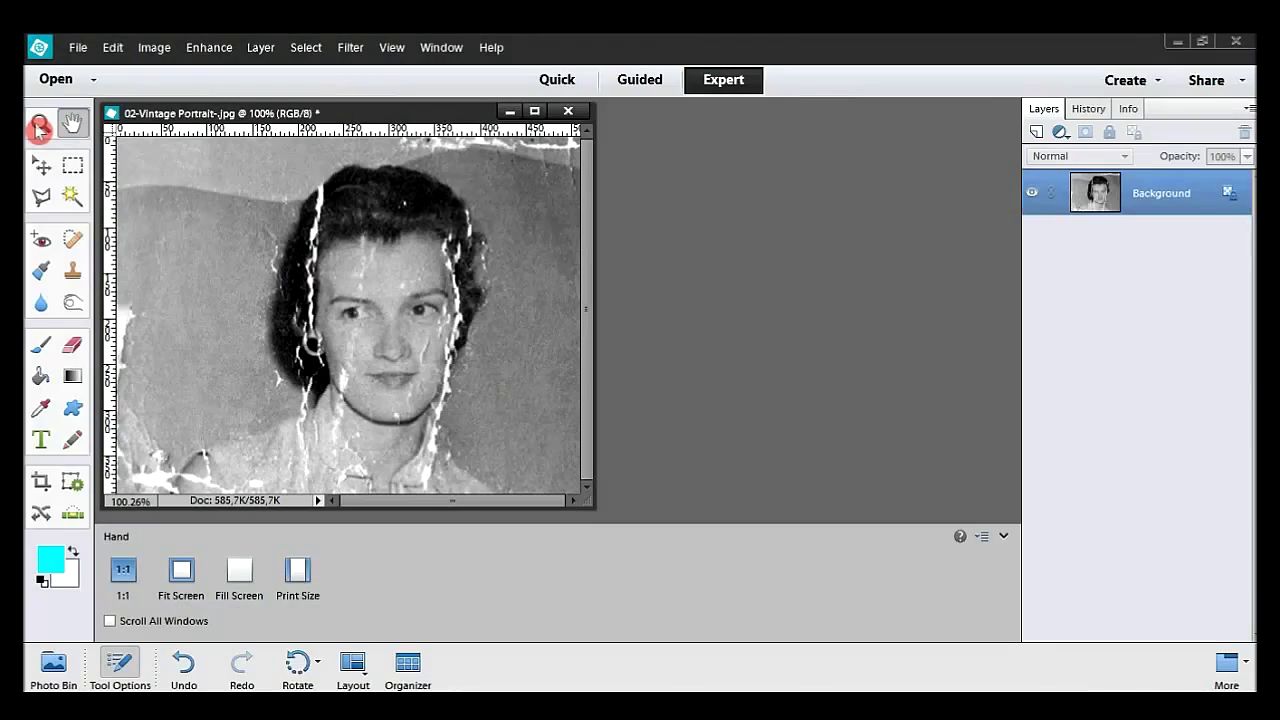
left_click(39, 125)
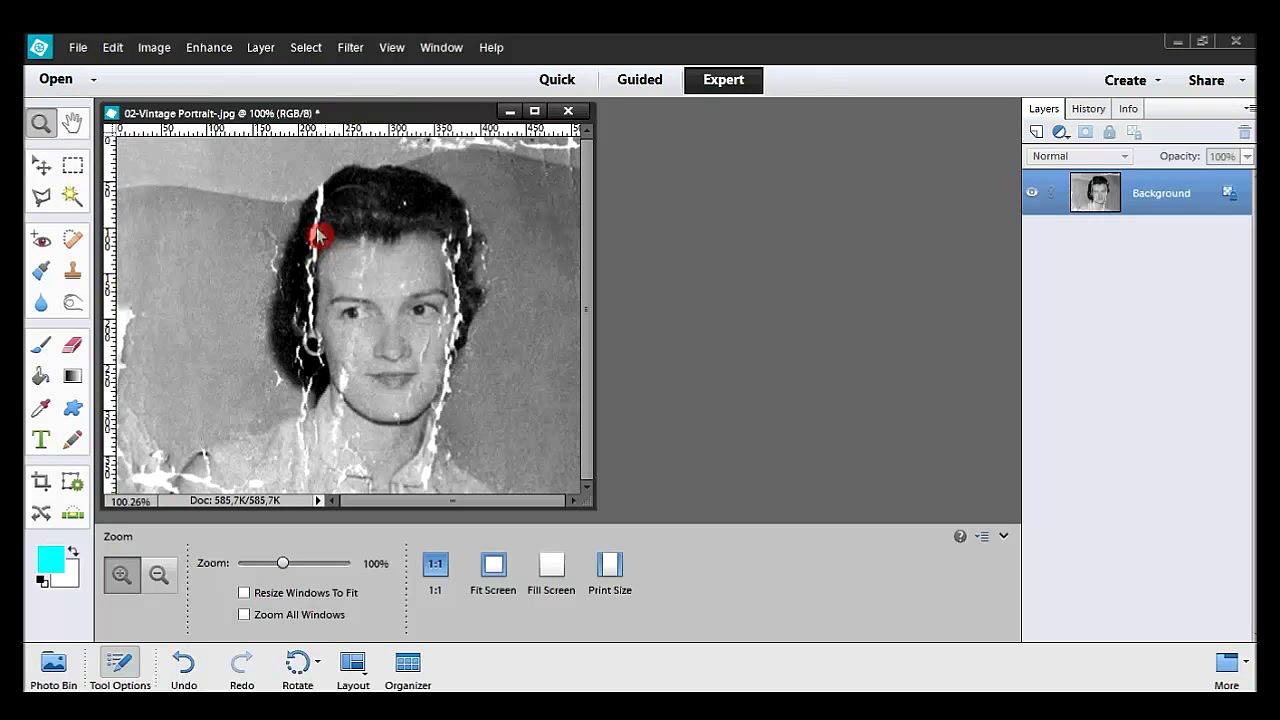
left_click_drag(298, 216, 493, 350)
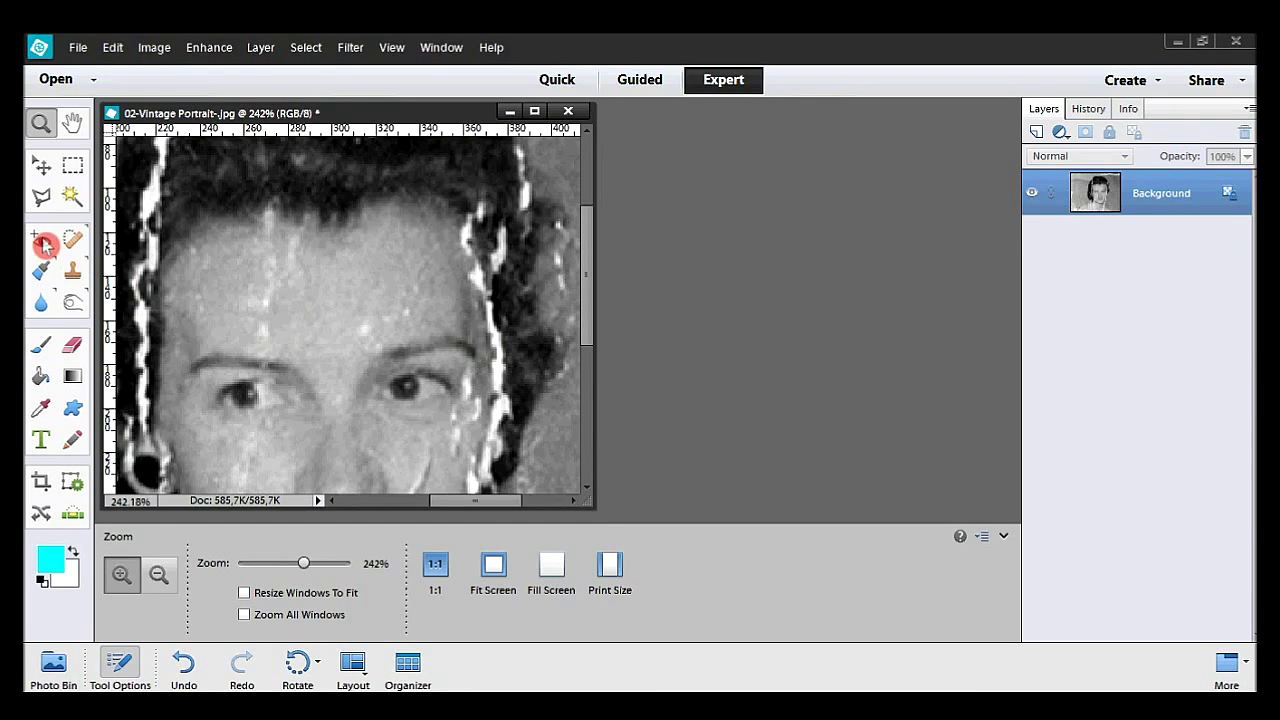
left_click(76, 240)
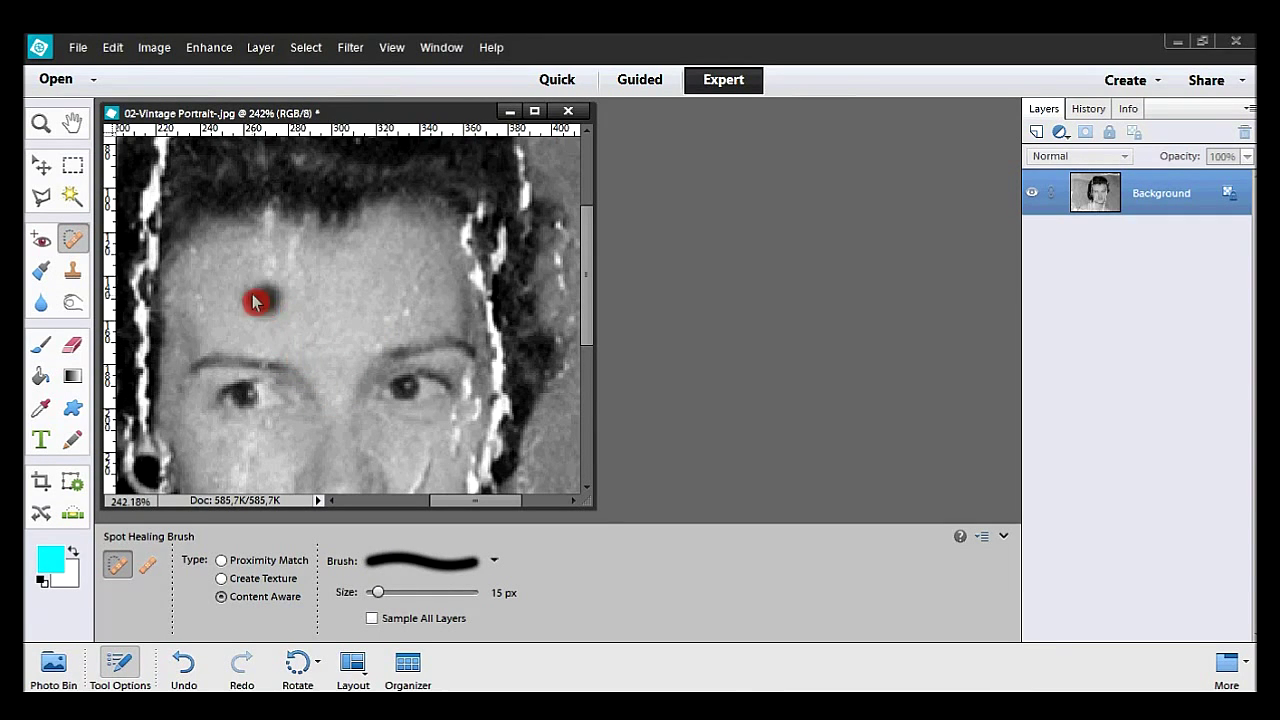
key("z")
mouse_move(216, 216)
left_mouse_down()
mouse_move(537, 394)
mouse_move(549, 423)
left_mouse_up()
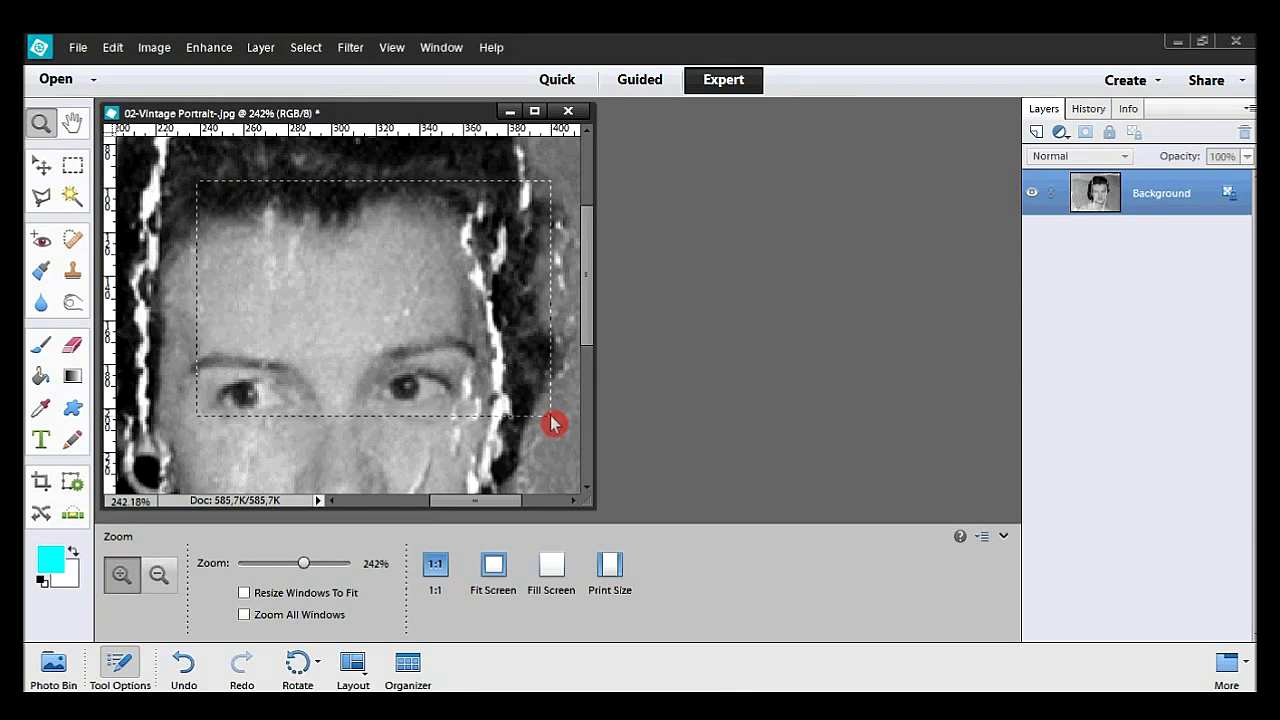
left_click(76, 240)
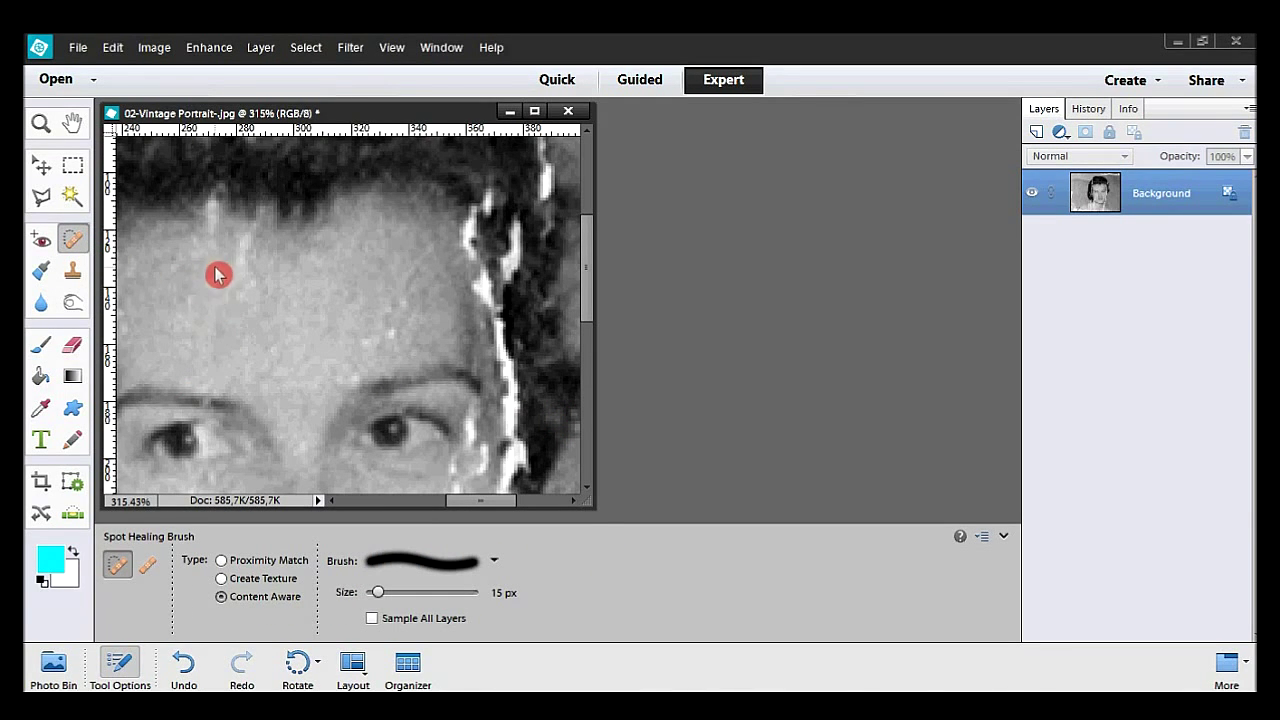
left_click(209, 207)
left_click(244, 248)
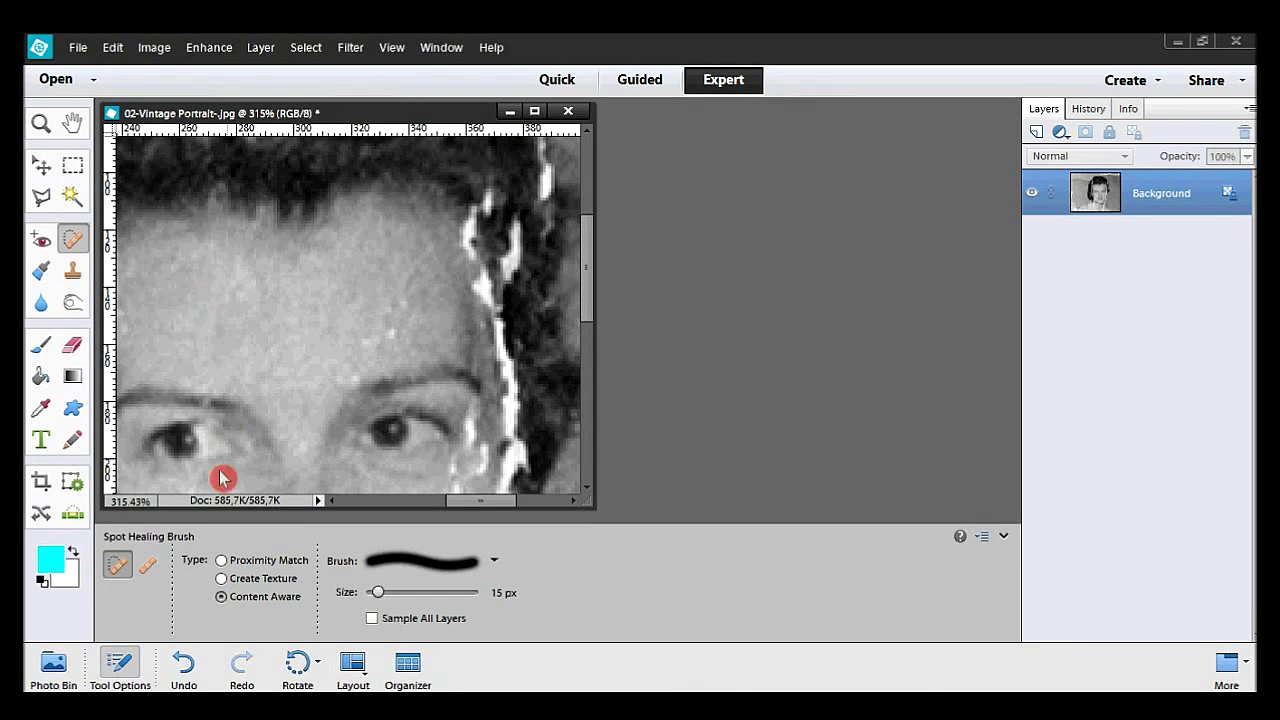
left_click(351, 374)
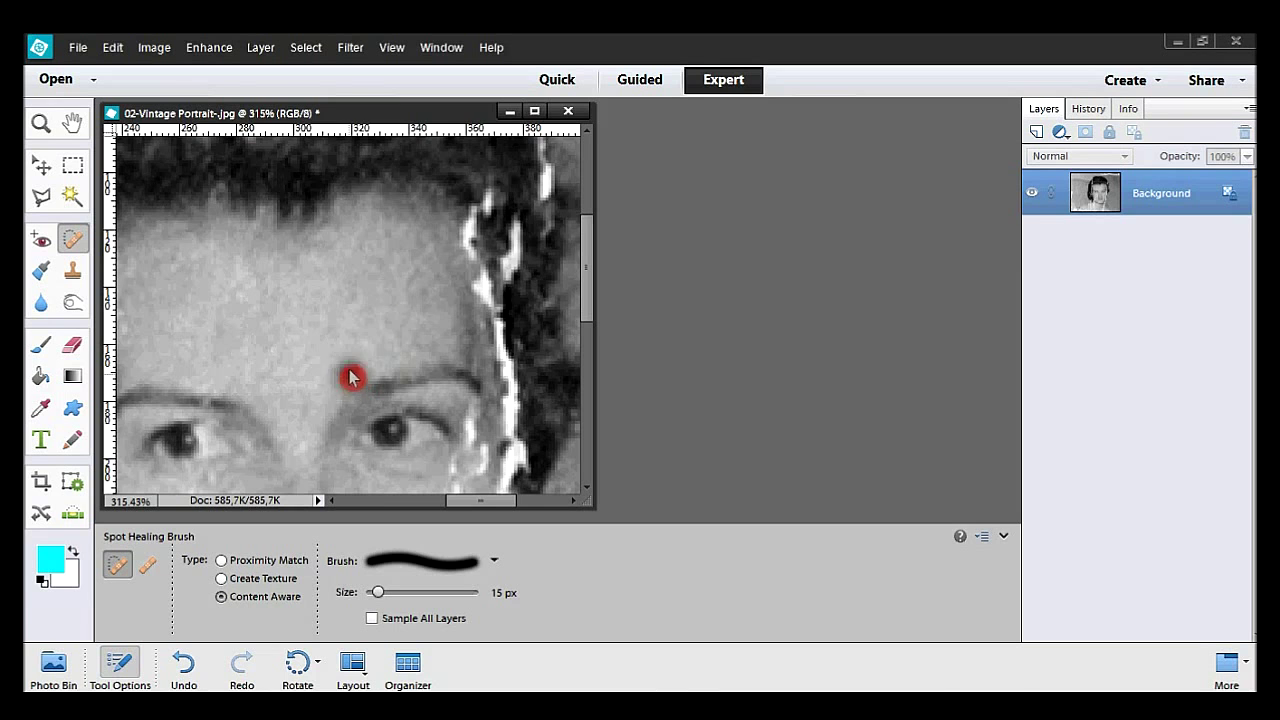
Step: Heal the thin white cracks in the background along the left edge of the hair with the Spot Healing Brush
left_click_drag(468, 506, 445, 505)
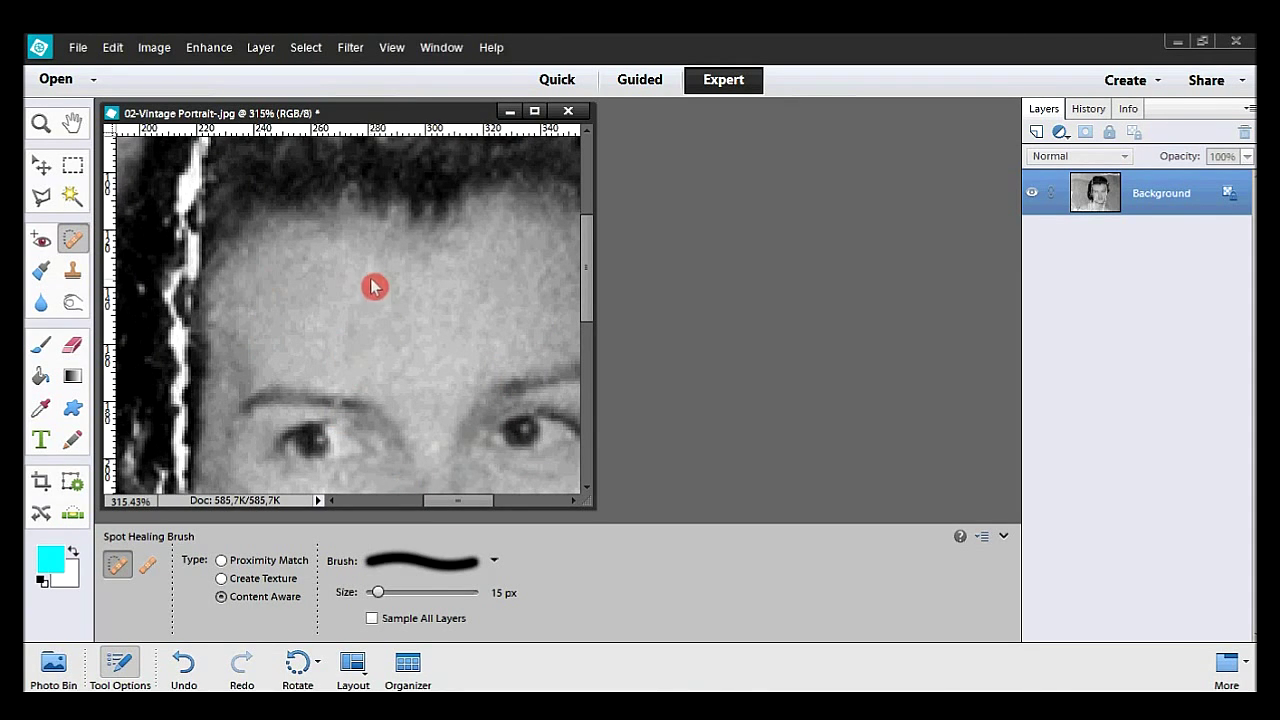
left_click_drag(462, 509, 447, 508)
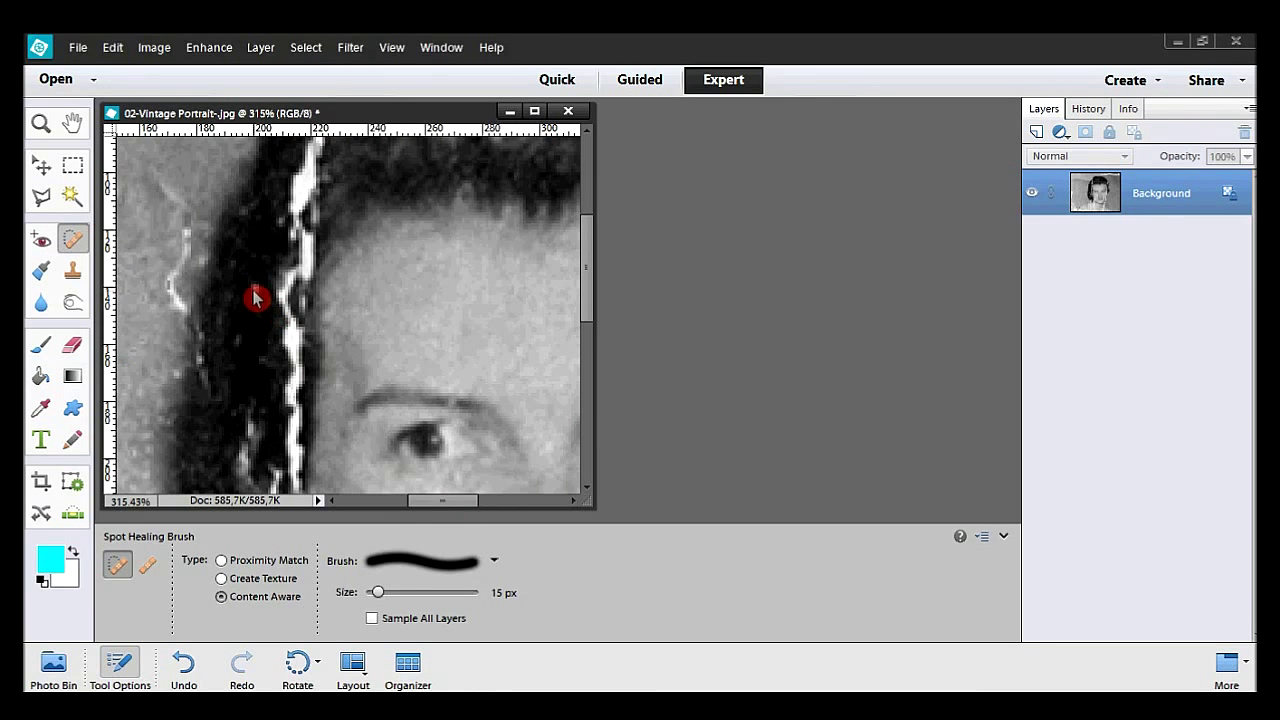
left_click_drag(182, 200, 185, 325)
left_click_drag(186, 257, 185, 215)
left_click_drag(187, 357, 180, 314)
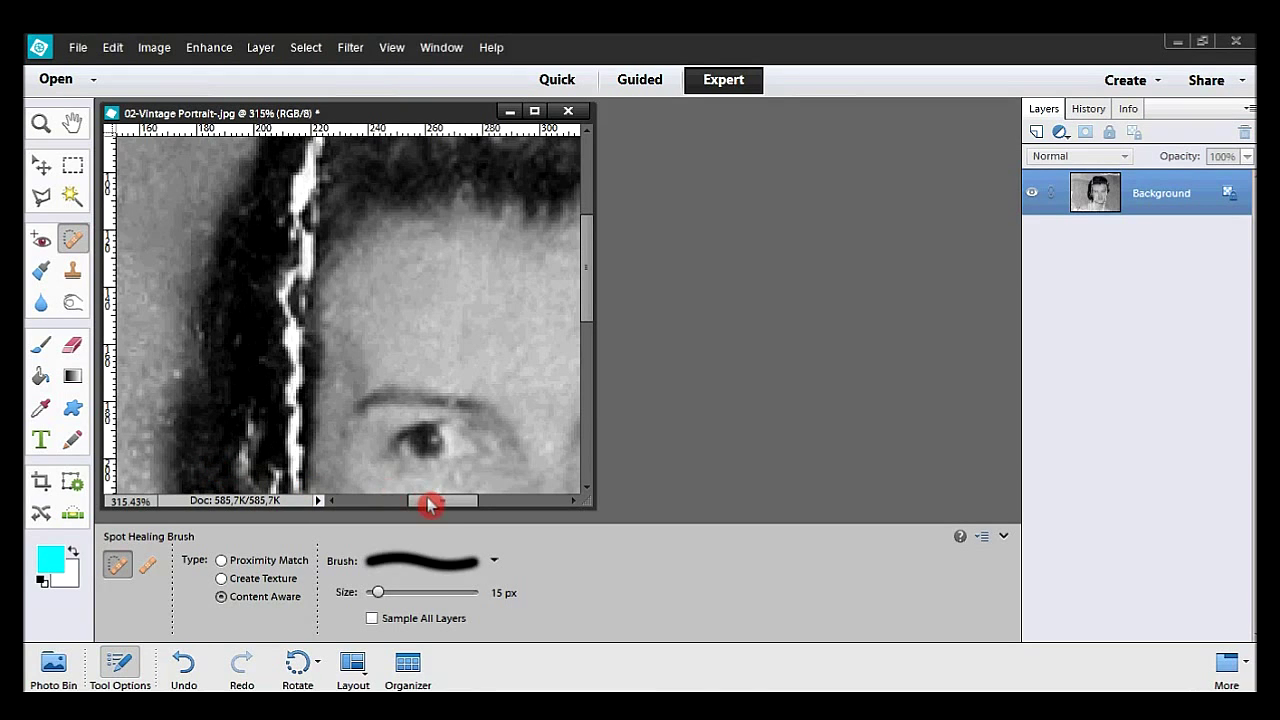
Step: Switch to the Clone Stamp and set its brush size to 10 px
left_click_drag(443, 501, 450, 501)
key("bracketleft")
left_click(78, 276)
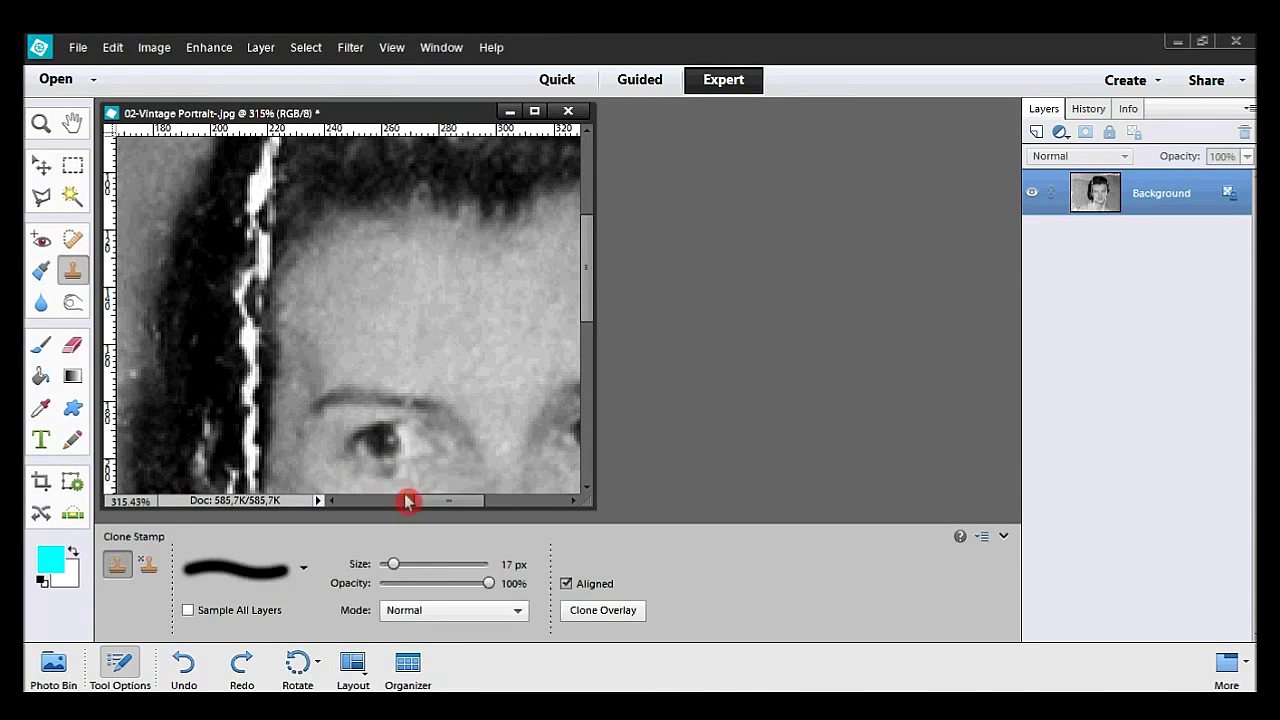
left_click_drag(394, 566, 387, 564)
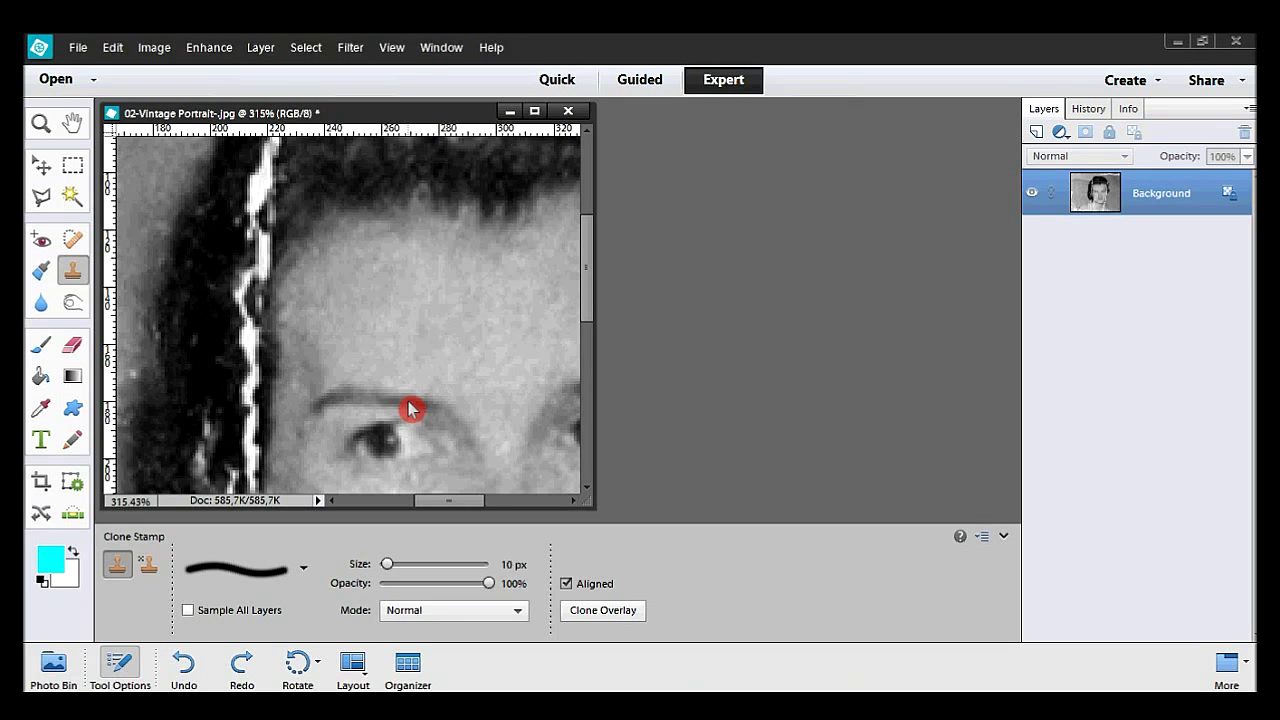
Step: Heal the curved scratch on the cheek right of the nose with the Spot Healing Brush at 7 px
left_click_drag(434, 501, 466, 501)
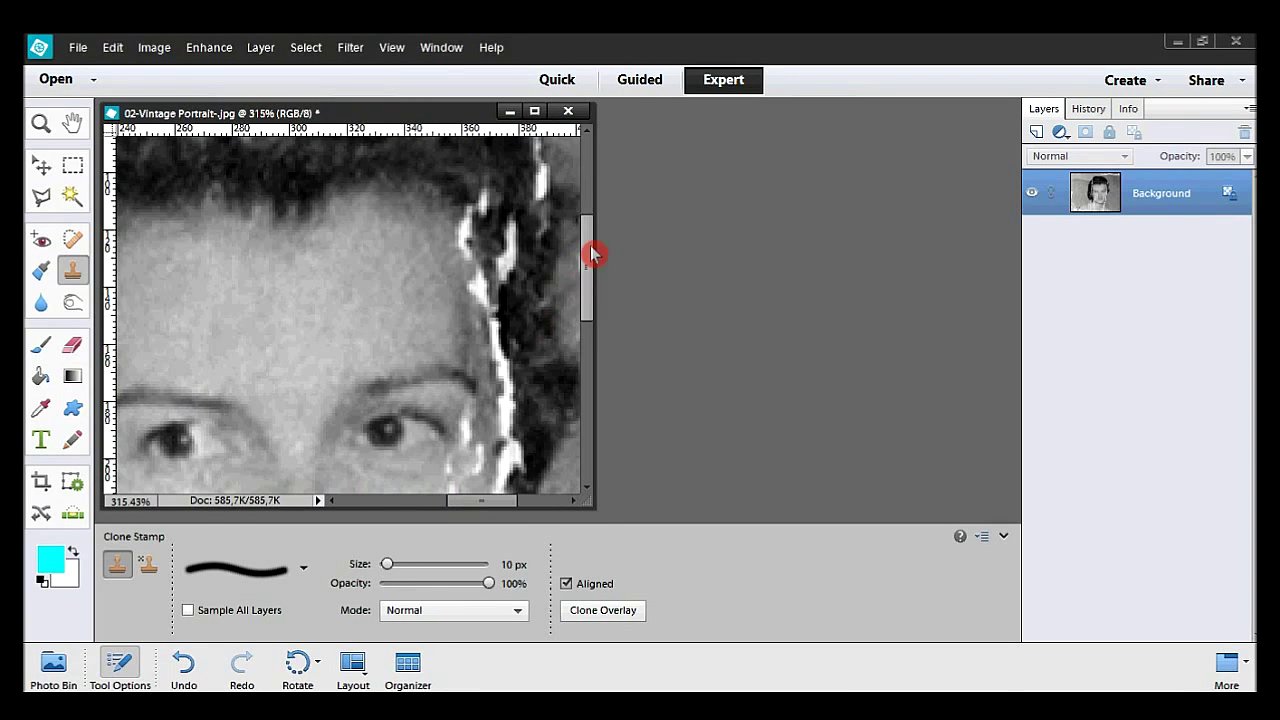
left_click_drag(593, 254, 594, 320)
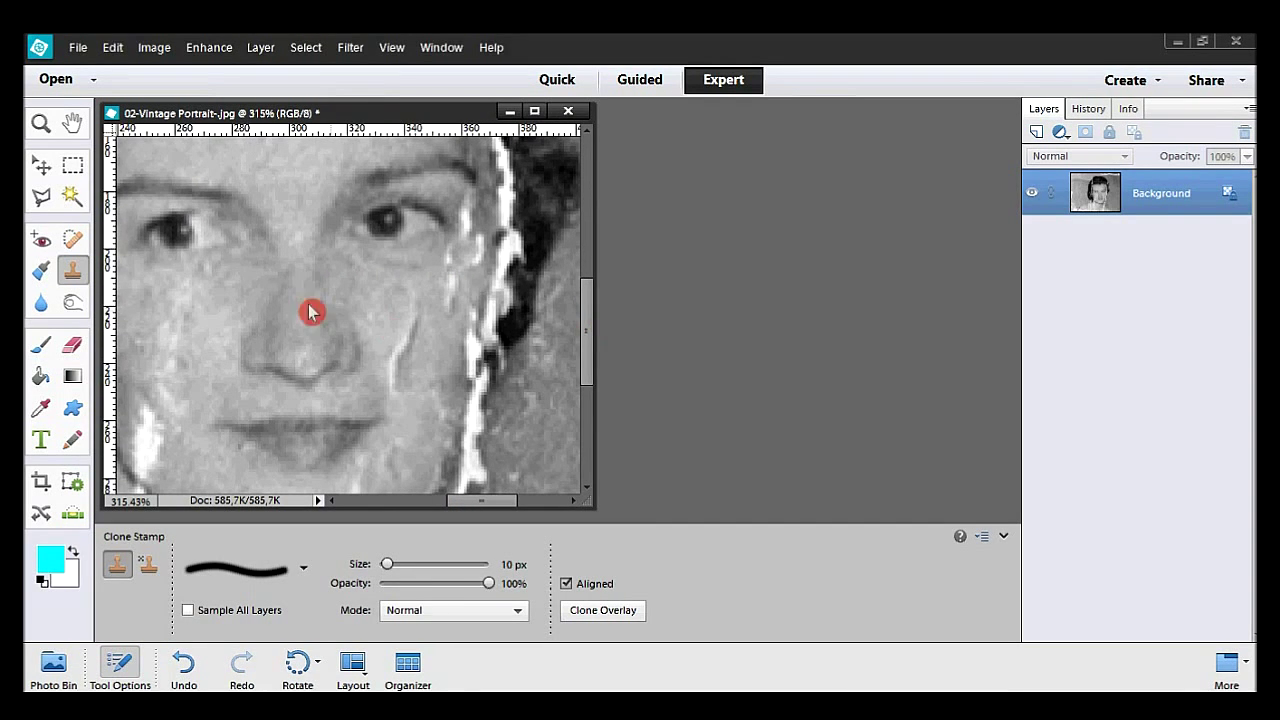
left_click(75, 242)
key("bracketleft")
key("bracketleft")
key("bracketleft")
key("bracketleft")
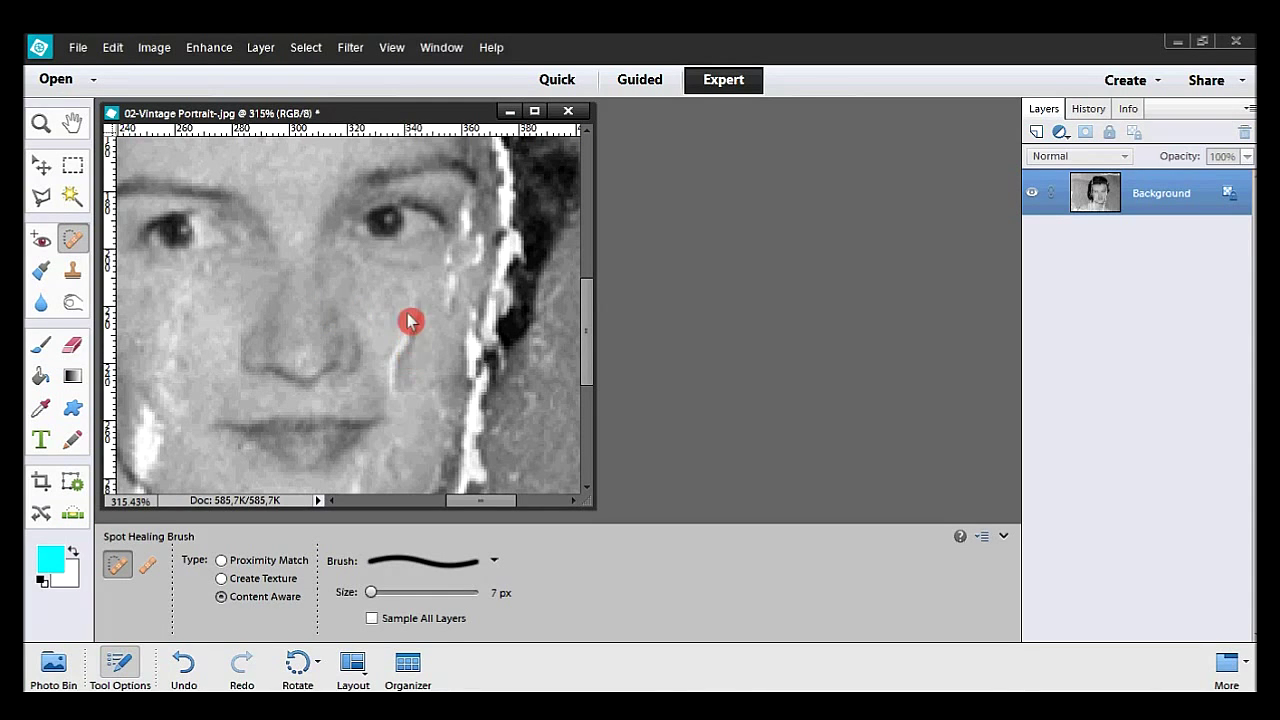
left_click_drag(419, 320, 396, 388)
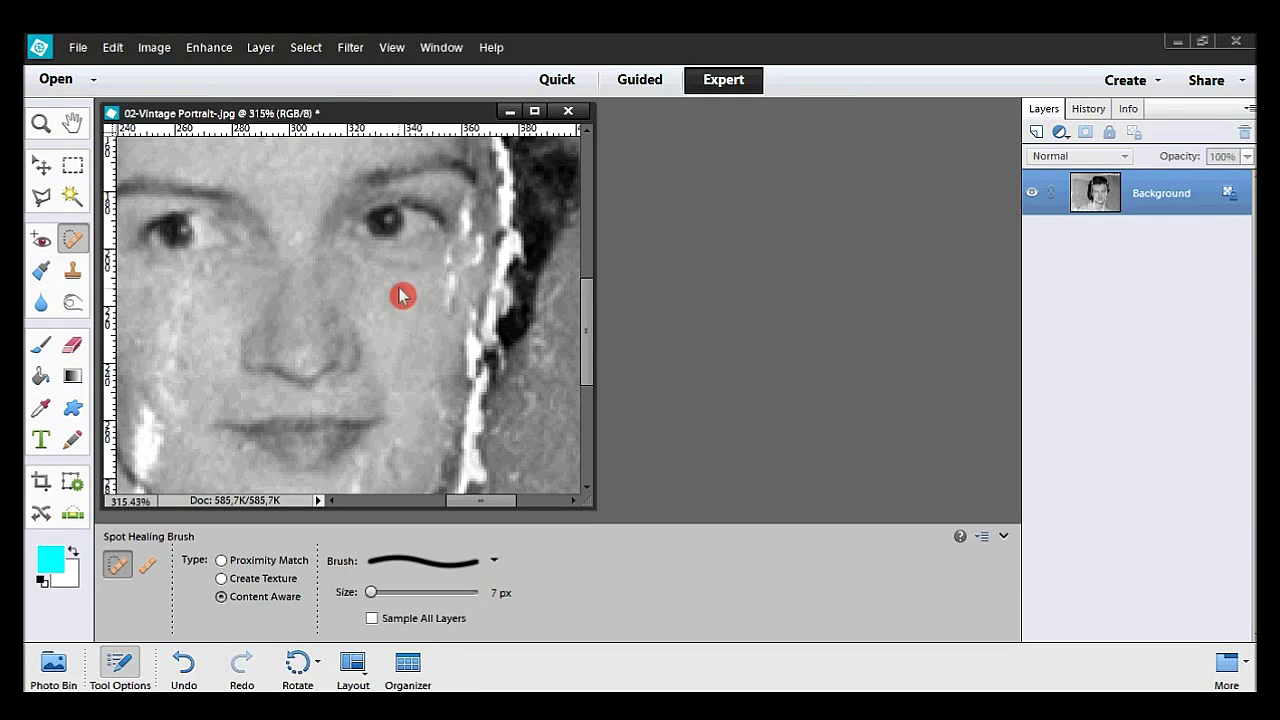
left_click_drag(417, 314, 400, 373)
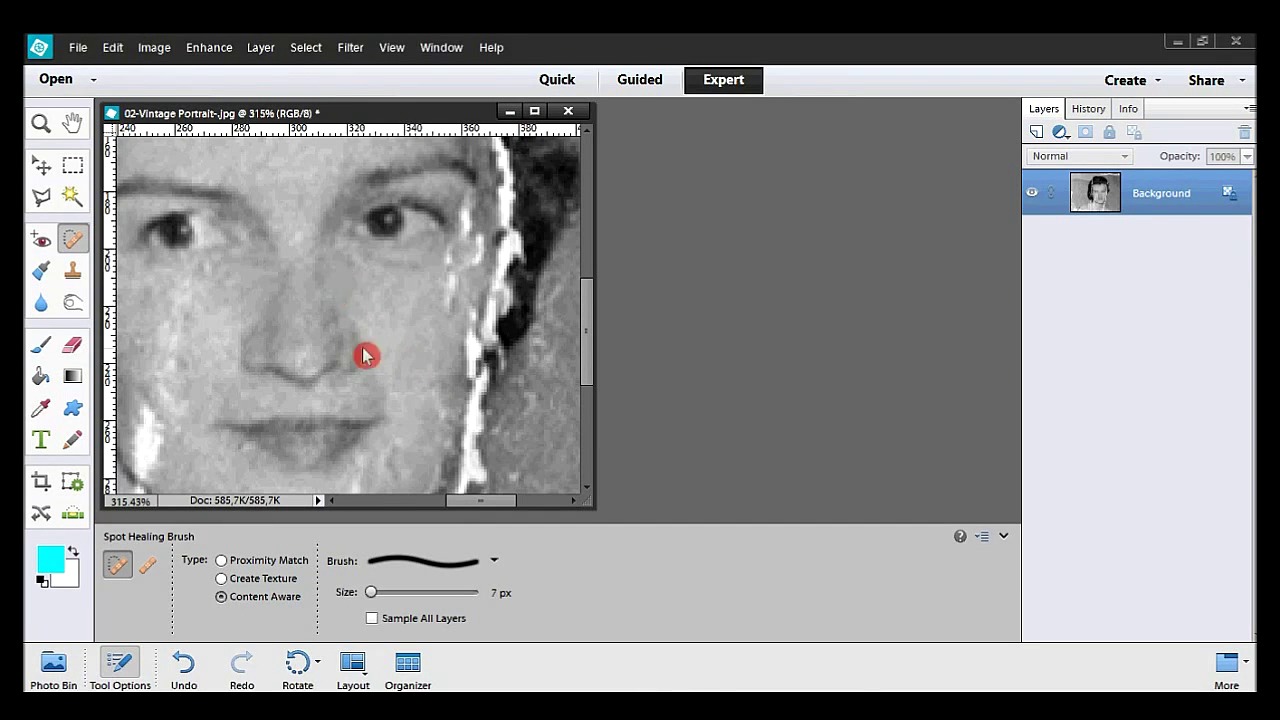
Step: Touch up the remaining marks below the right-hand eye and on that cheek with the 7 px Spot Healing Brush
left_click(72, 270)
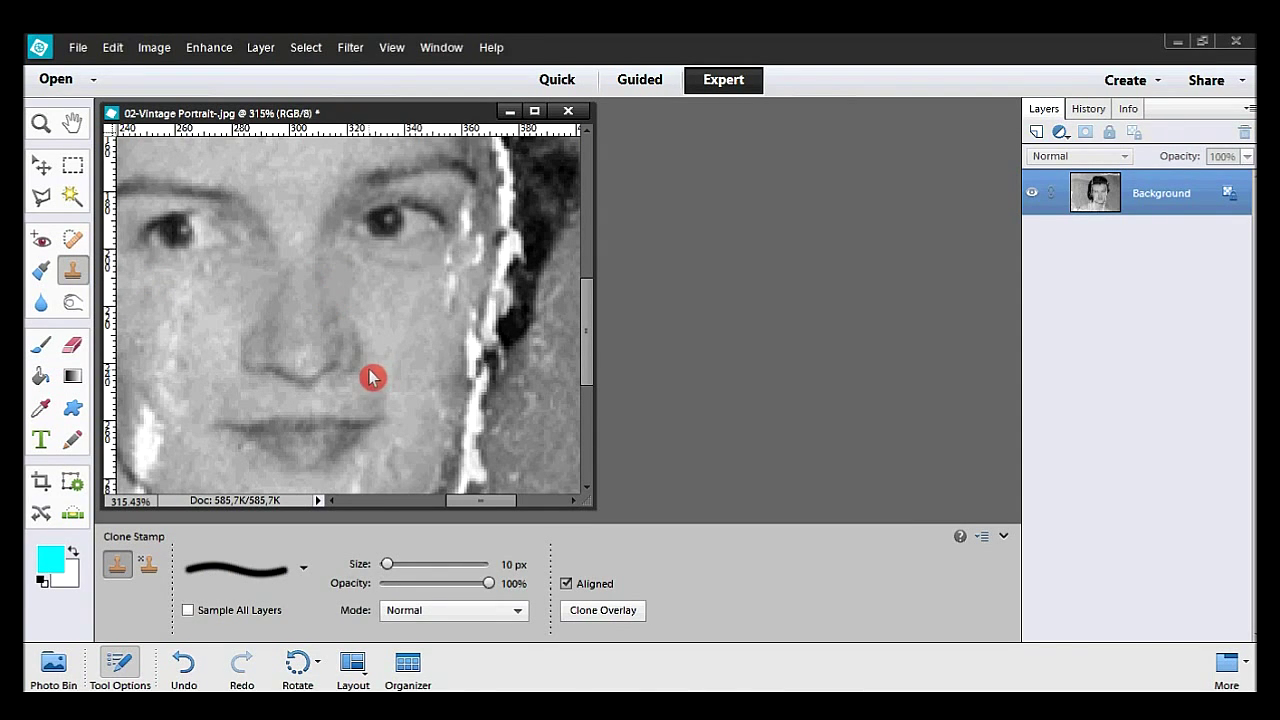
left_click(74, 240)
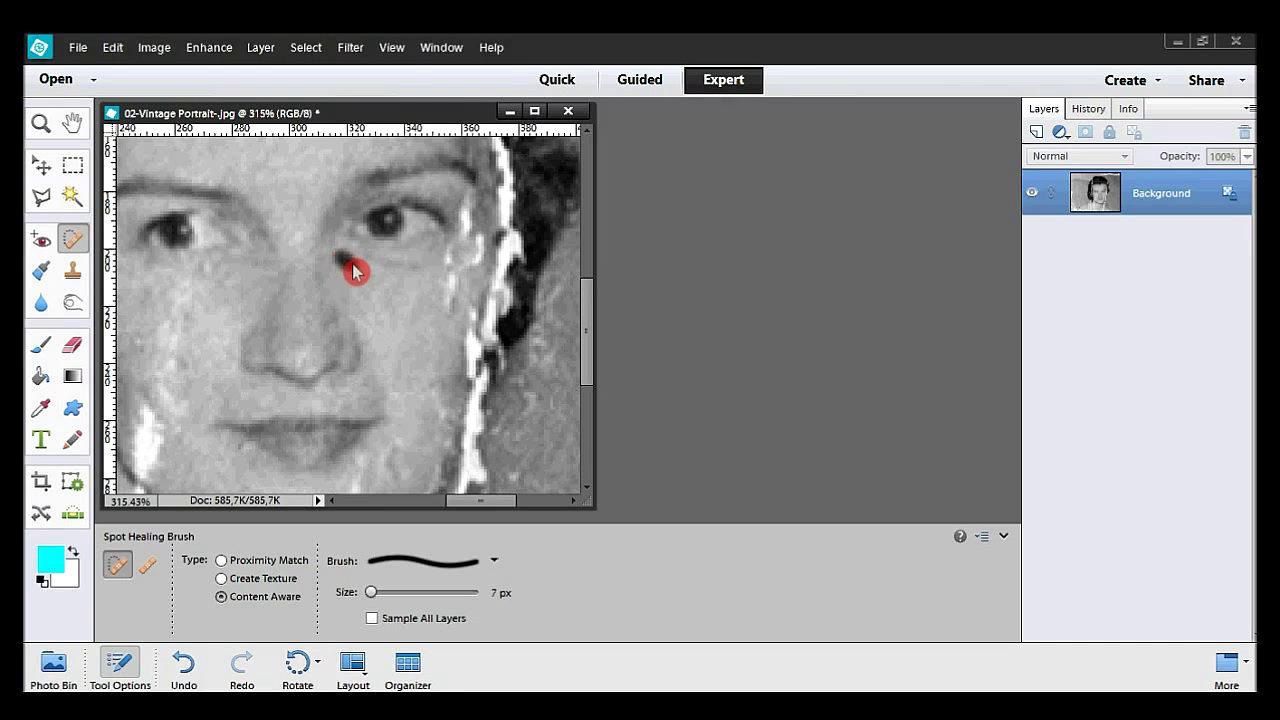
left_click(420, 306)
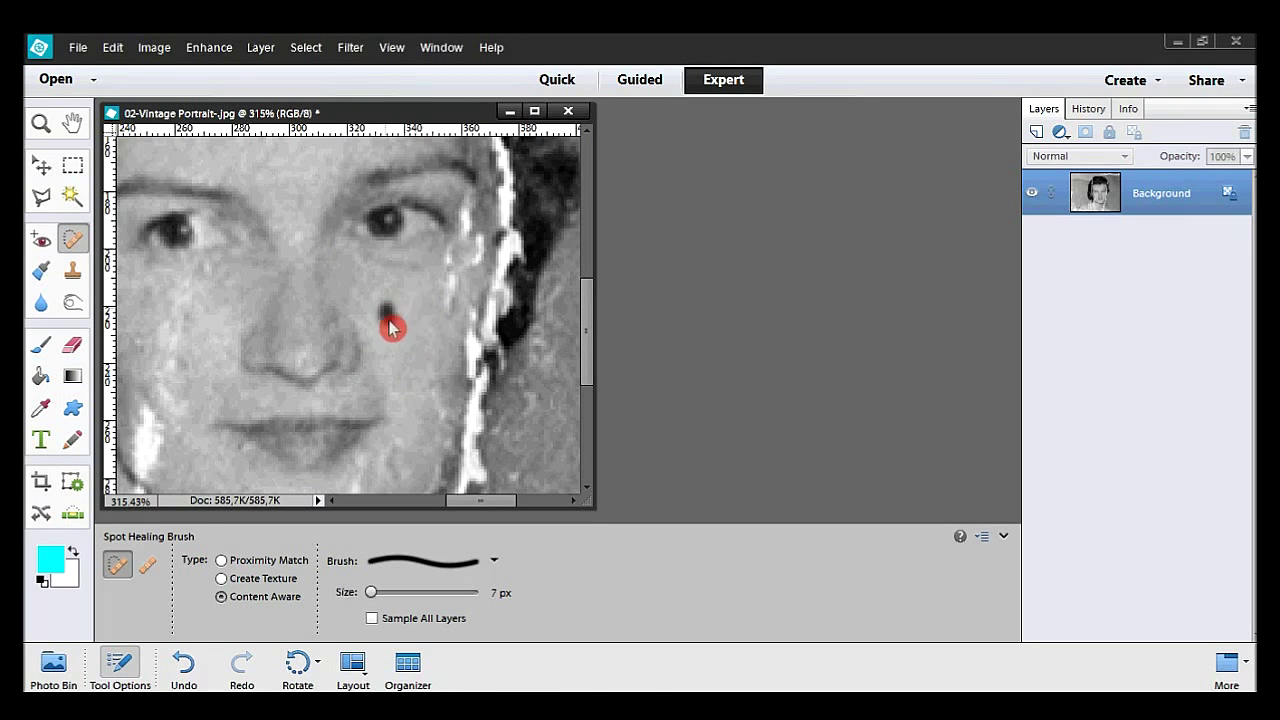
Step: Heal the light scratches on the cheek below the left-hand eye with the 7 px Spot Healing Brush
left_click_drag(486, 500, 449, 505)
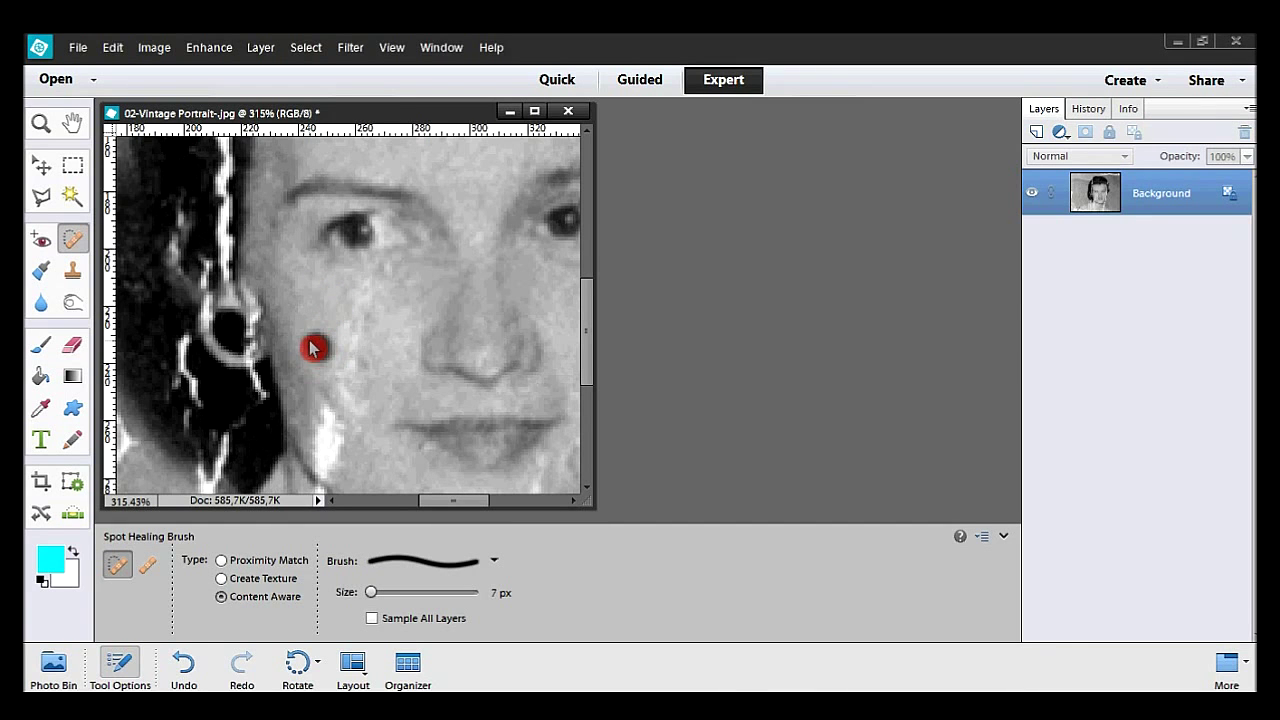
left_click(362, 292)
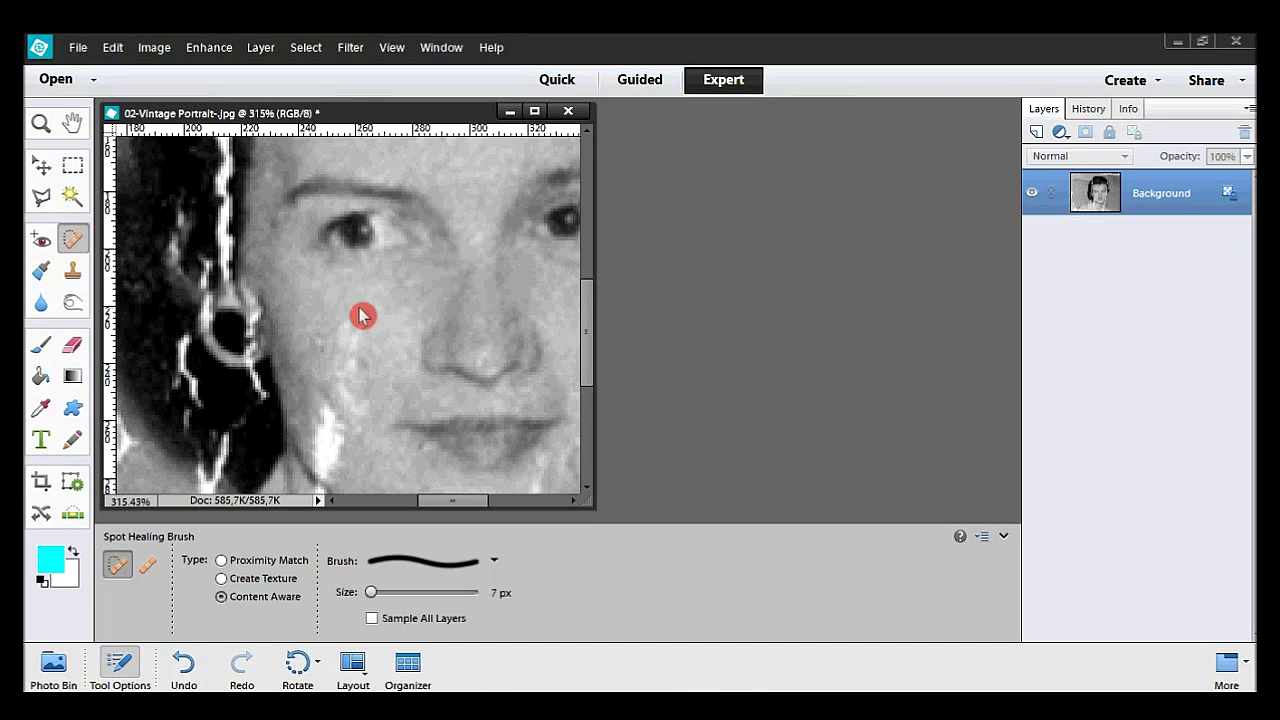
left_click_drag(362, 321, 357, 336)
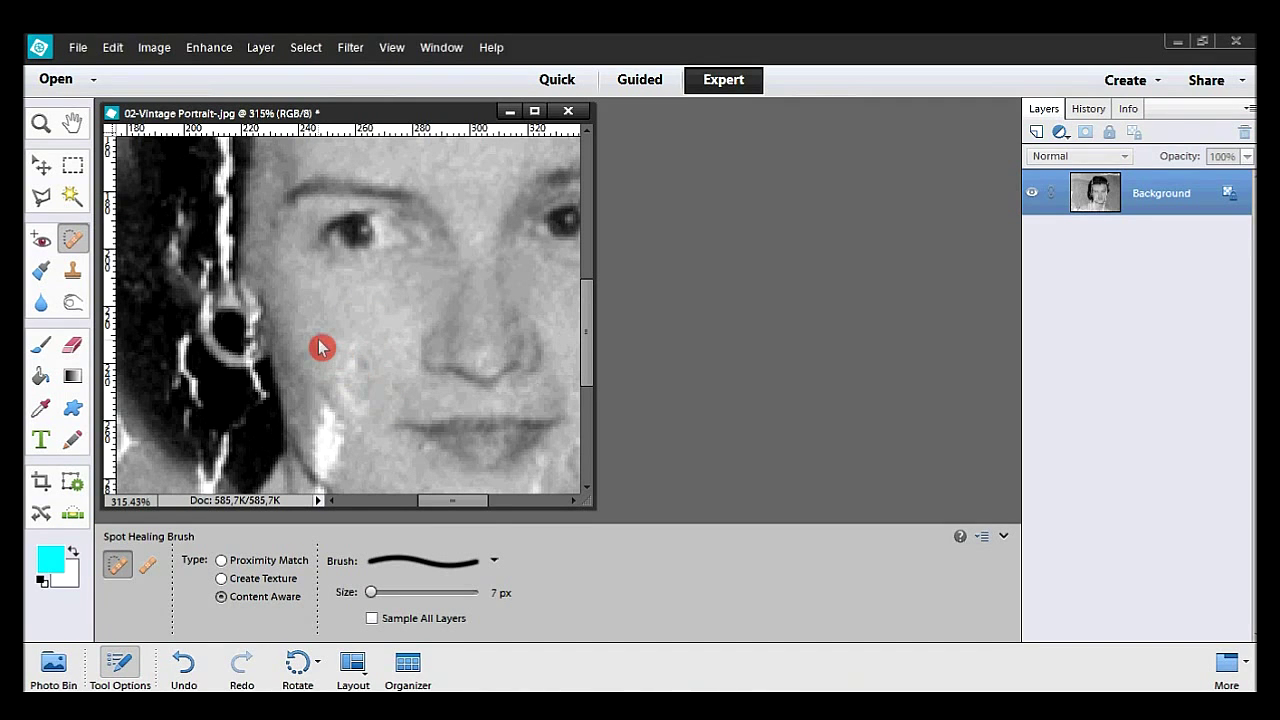
left_click_drag(335, 357, 353, 357)
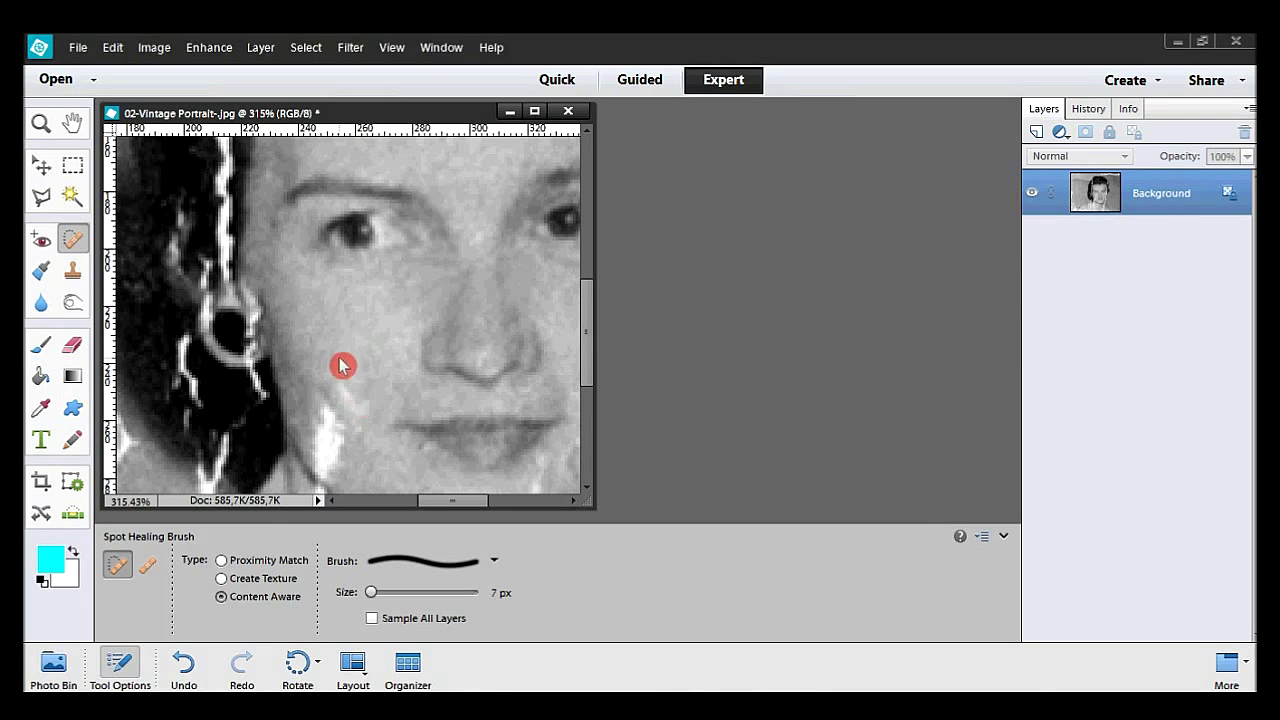
Step: Heal the white patch on the left-hand lower cheek above the jawline and the small marks on the chin with the Spot Healing Brush
left_click_drag(587, 302, 584, 334)
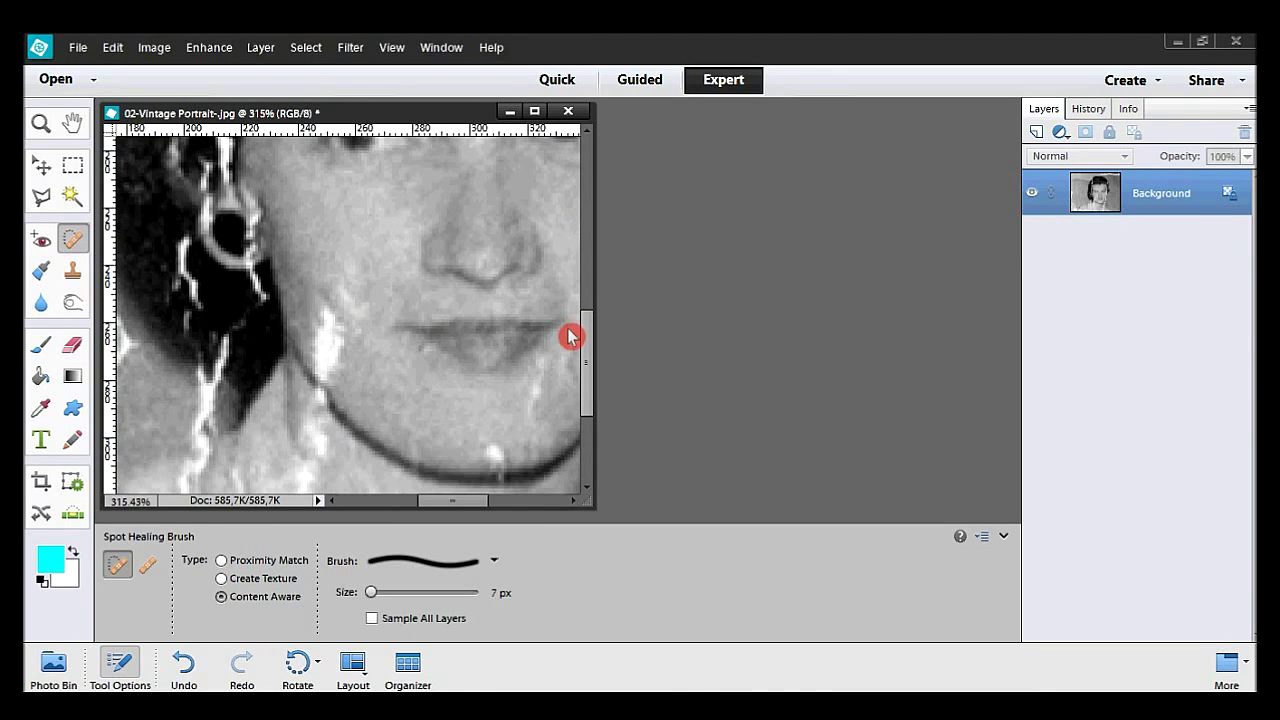
mouse_move(355, 271)
left_mouse_down()
mouse_move(354, 303)
mouse_move(348, 283)
mouse_move(326, 335)
mouse_move(328, 322)
left_mouse_up()
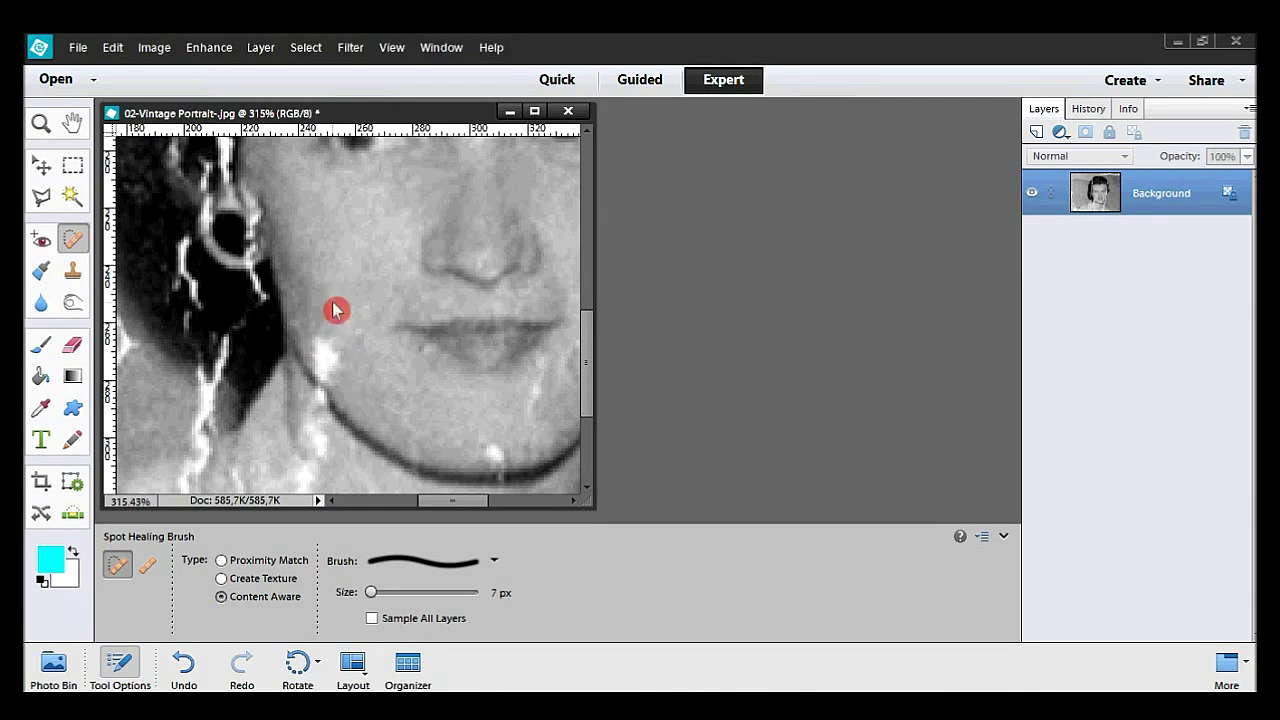
left_click_drag(322, 341, 337, 363)
left_click(311, 302)
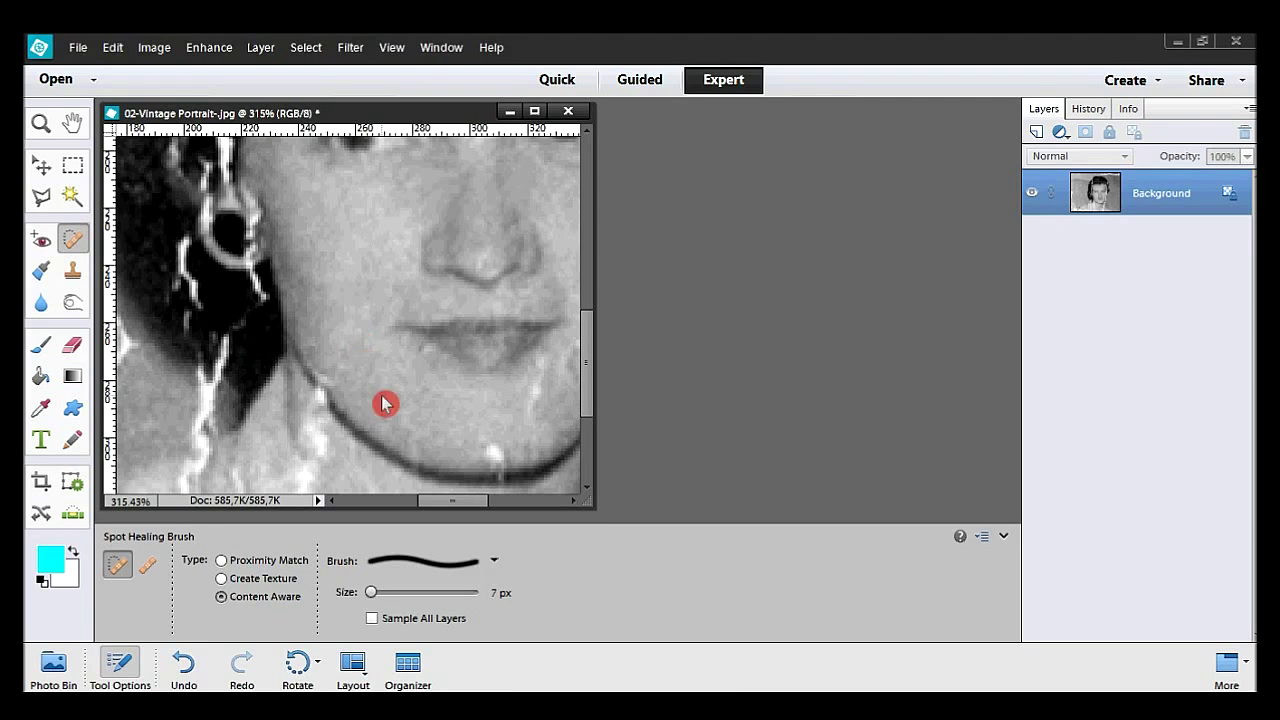
left_click_drag(411, 437, 414, 449)
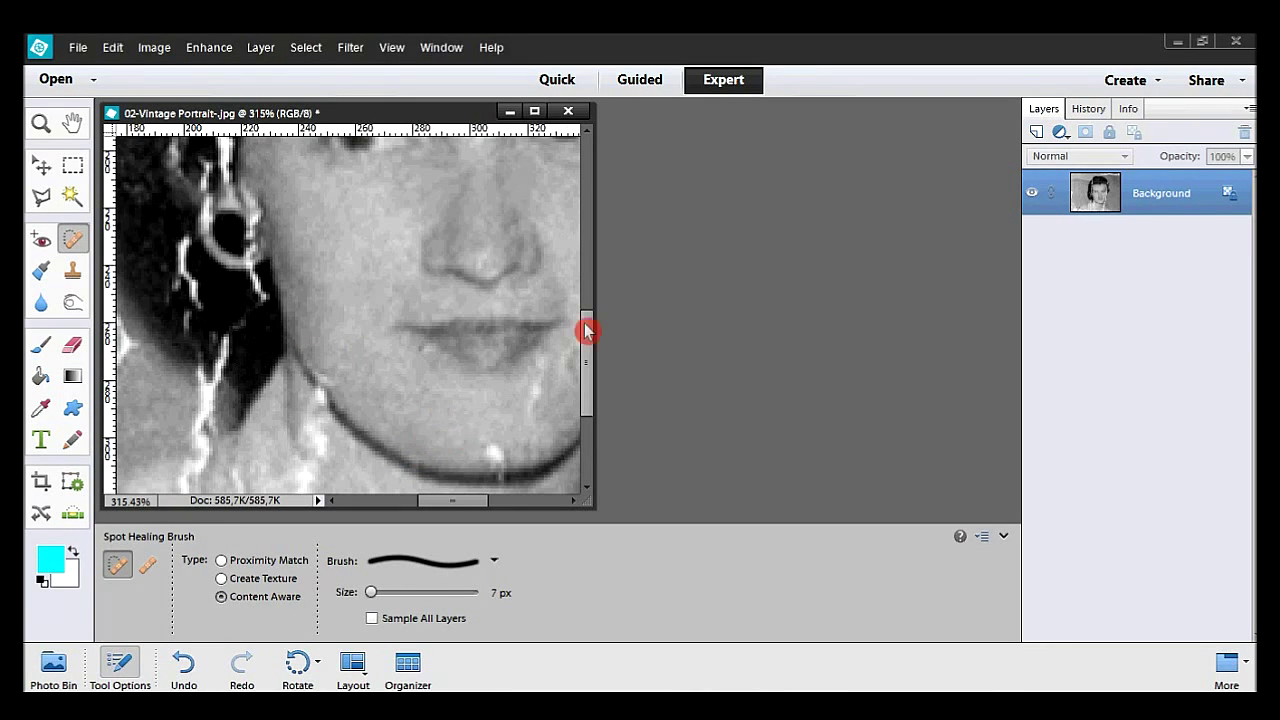
Step: Remove the white spot on the chin and rebuild the dark jawline beneath it with the Clone Stamp at 10 px
left_click_drag(587, 331, 588, 349)
left_click(72, 271)
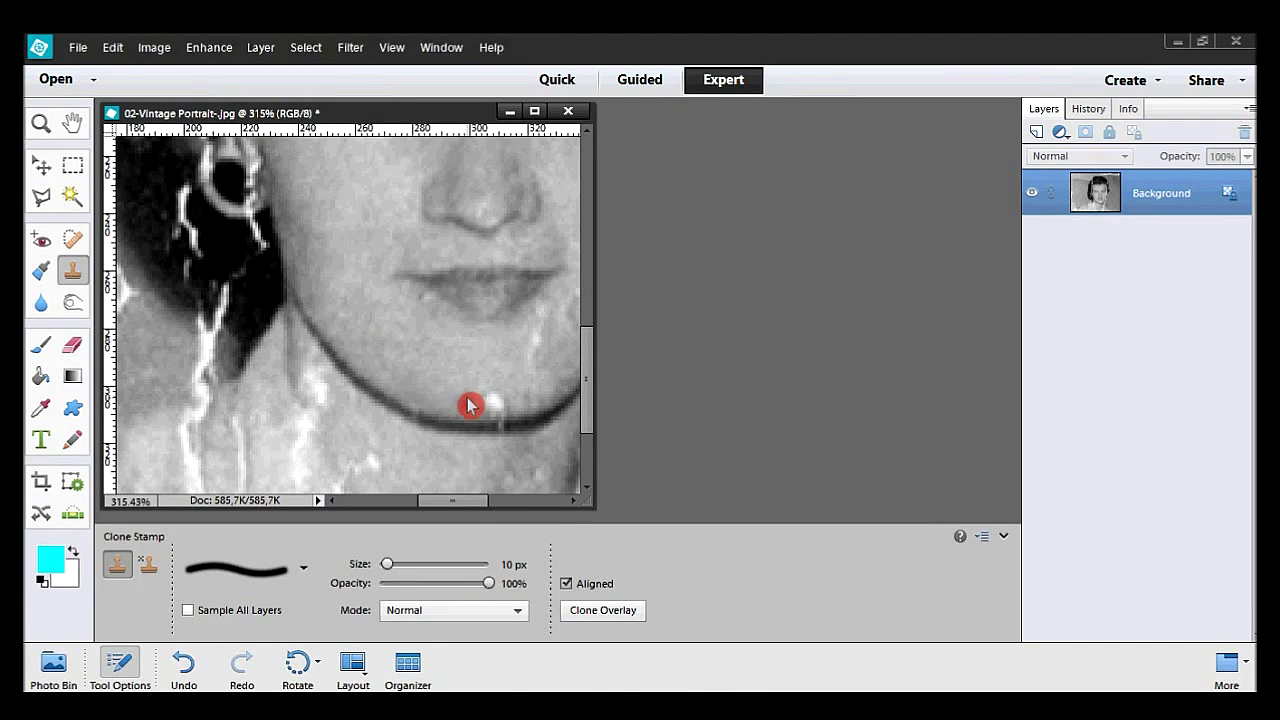
mouse_move(481, 409)
left_mouse_down()
mouse_move(500, 411)
mouse_move(491, 436)
left_mouse_up()
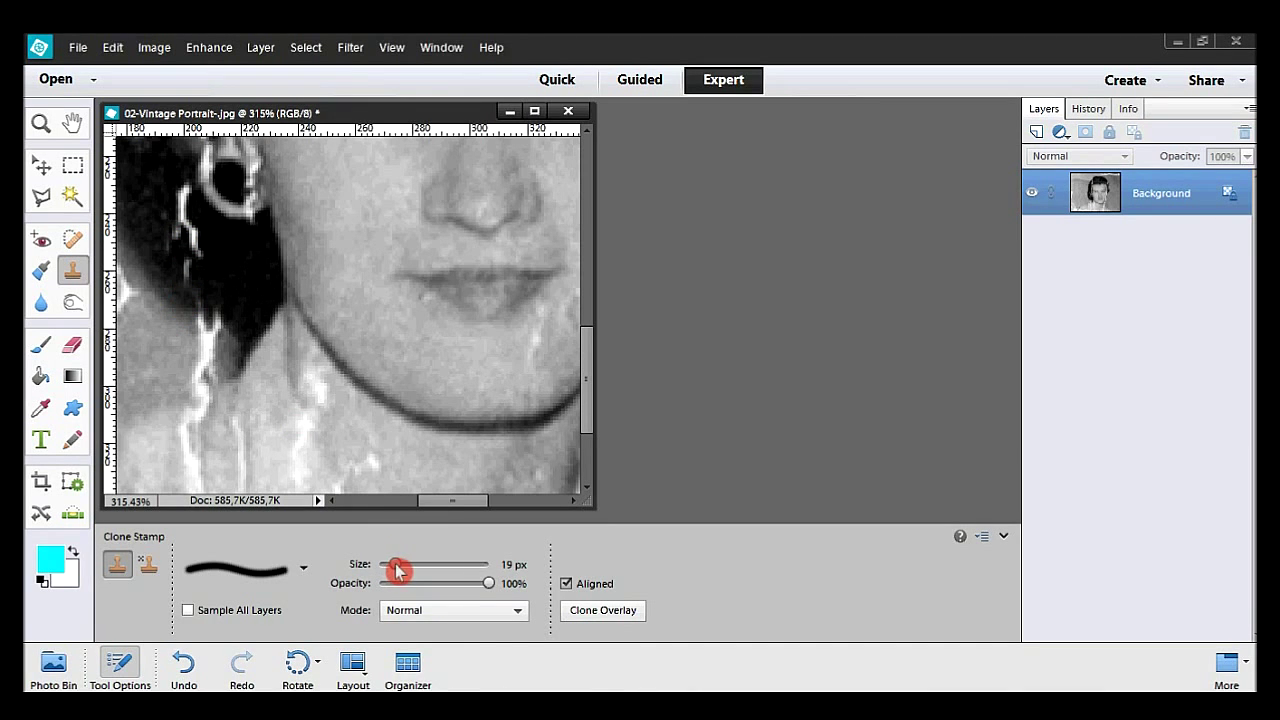
Step: Clone hair and background over the white crack at the lower tip of the left-hand hair with a 19 px Clone Stamp
left_click(167, 288, "alt")
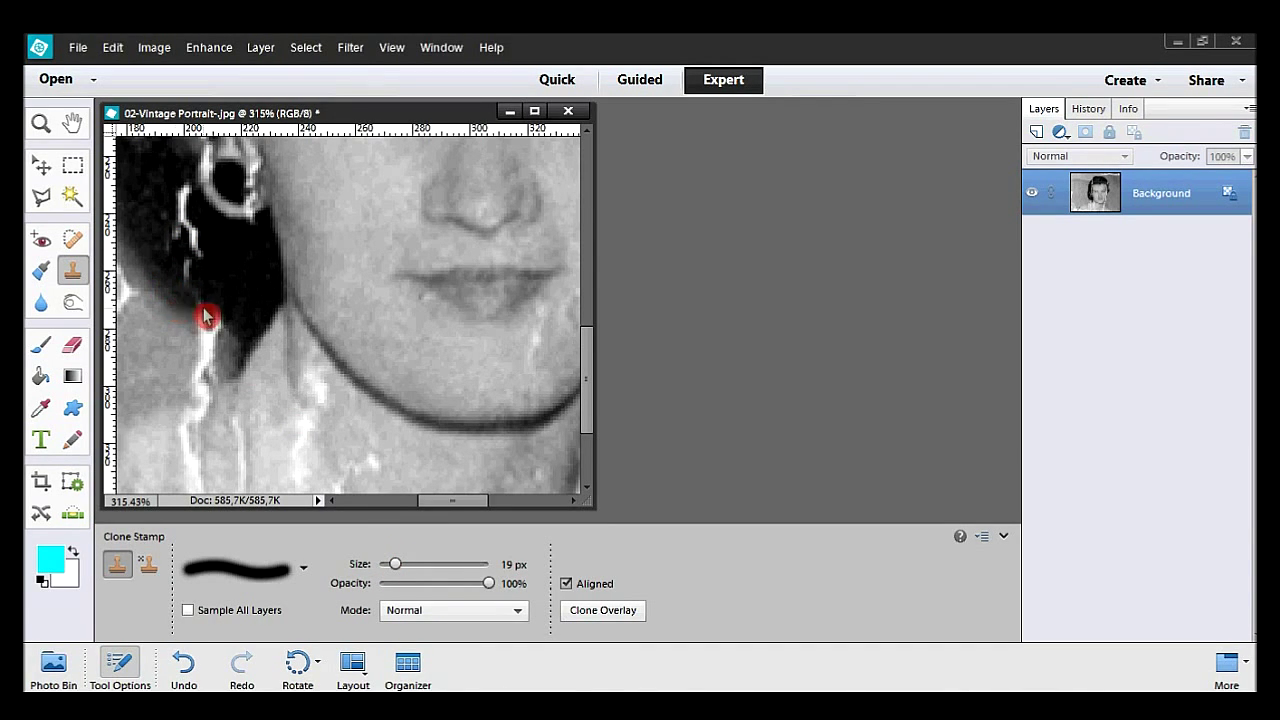
mouse_move(200, 320)
left_mouse_down()
mouse_move(211, 286)
mouse_move(189, 272)
mouse_move(215, 272)
mouse_move(187, 243)
mouse_move(168, 172)
mouse_move(152, 185)
mouse_move(186, 211)
mouse_move(179, 197)
mouse_move(162, 218)
mouse_move(185, 237)
mouse_move(156, 203)
mouse_move(223, 270)
mouse_move(199, 241)
mouse_move(203, 256)
mouse_move(174, 253)
mouse_move(193, 268)
mouse_move(181, 310)
mouse_move(218, 316)
mouse_move(177, 369)
mouse_move(155, 368)
mouse_move(206, 359)
mouse_move(161, 369)
mouse_move(150, 358)
mouse_move(216, 356)
left_mouse_up()
left_click_drag(441, 506, 478, 512)
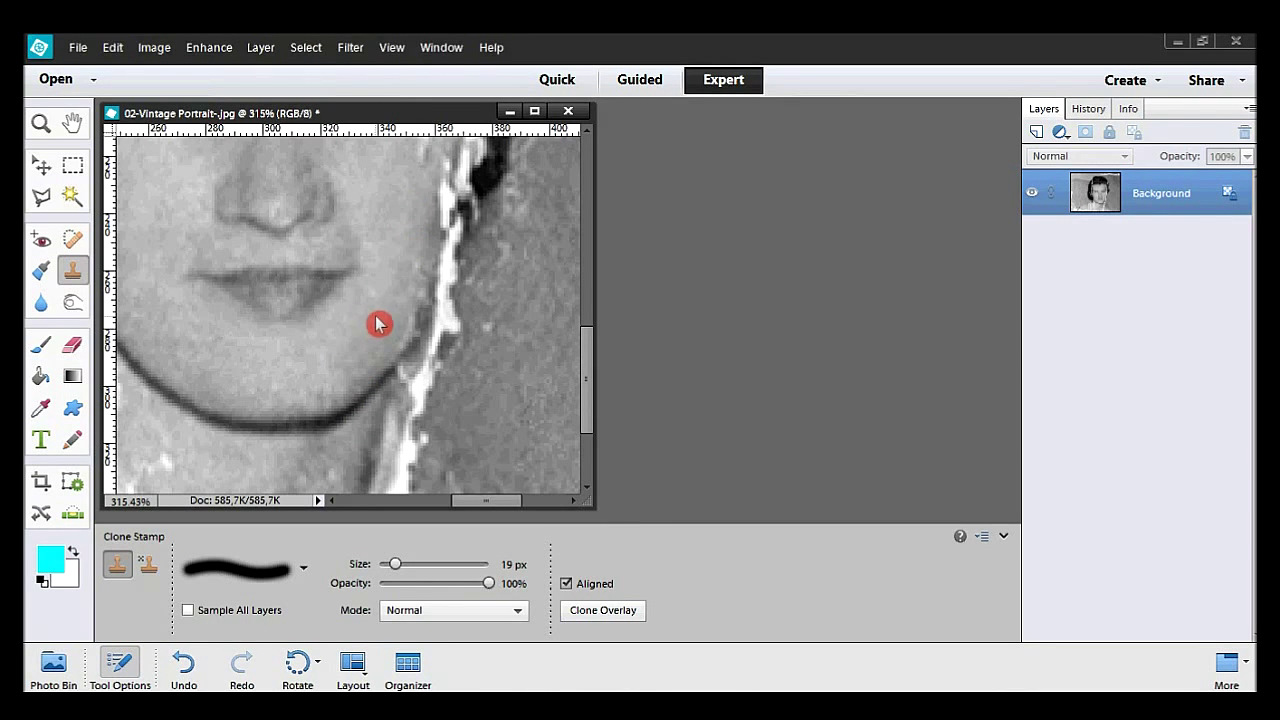
left_click_drag(478, 503, 418, 503)
mouse_move(298, 343)
left_mouse_down()
mouse_move(289, 297)
mouse_move(251, 257)
mouse_move(267, 292)
mouse_move(286, 294)
mouse_move(273, 284)
mouse_move(251, 360)
mouse_move(220, 400)
mouse_move(191, 406)
mouse_move(242, 342)
left_mouse_up()
Step: Cover the upper part of the white crack in the hair above the forehead's left side with the 19 px Clone Stamp
double_click(70, 125)
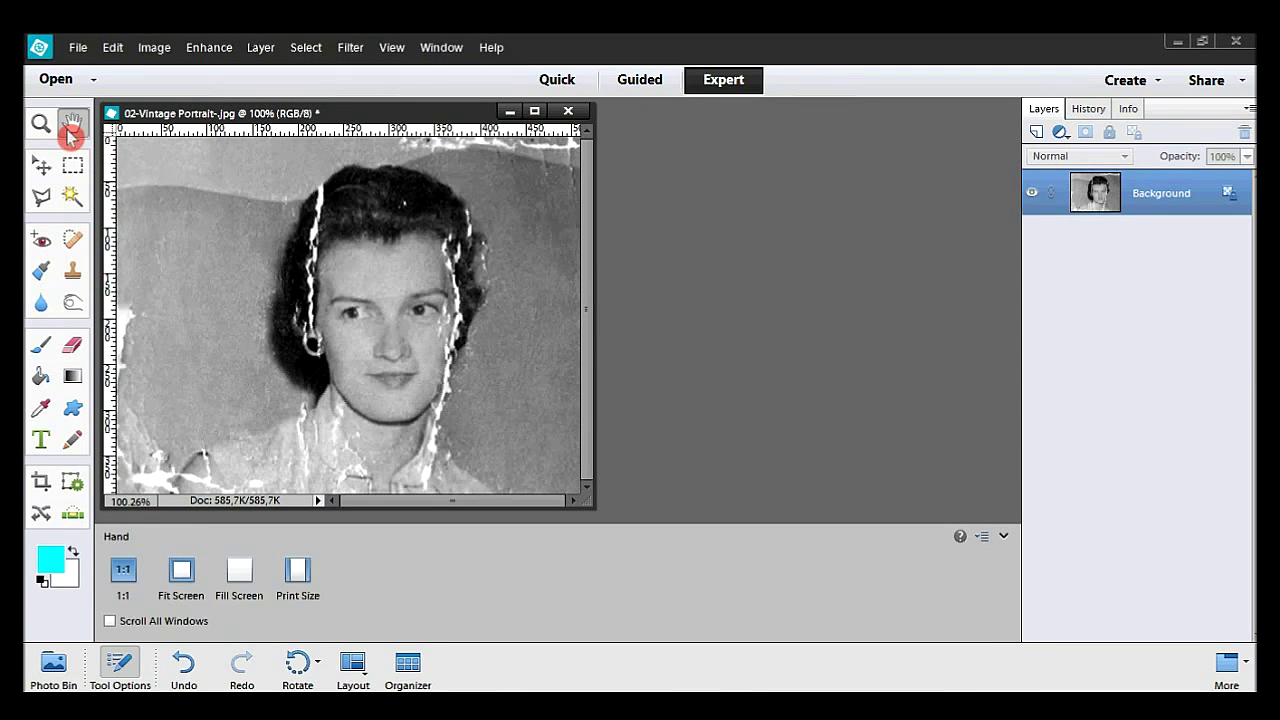
left_click(40, 124)
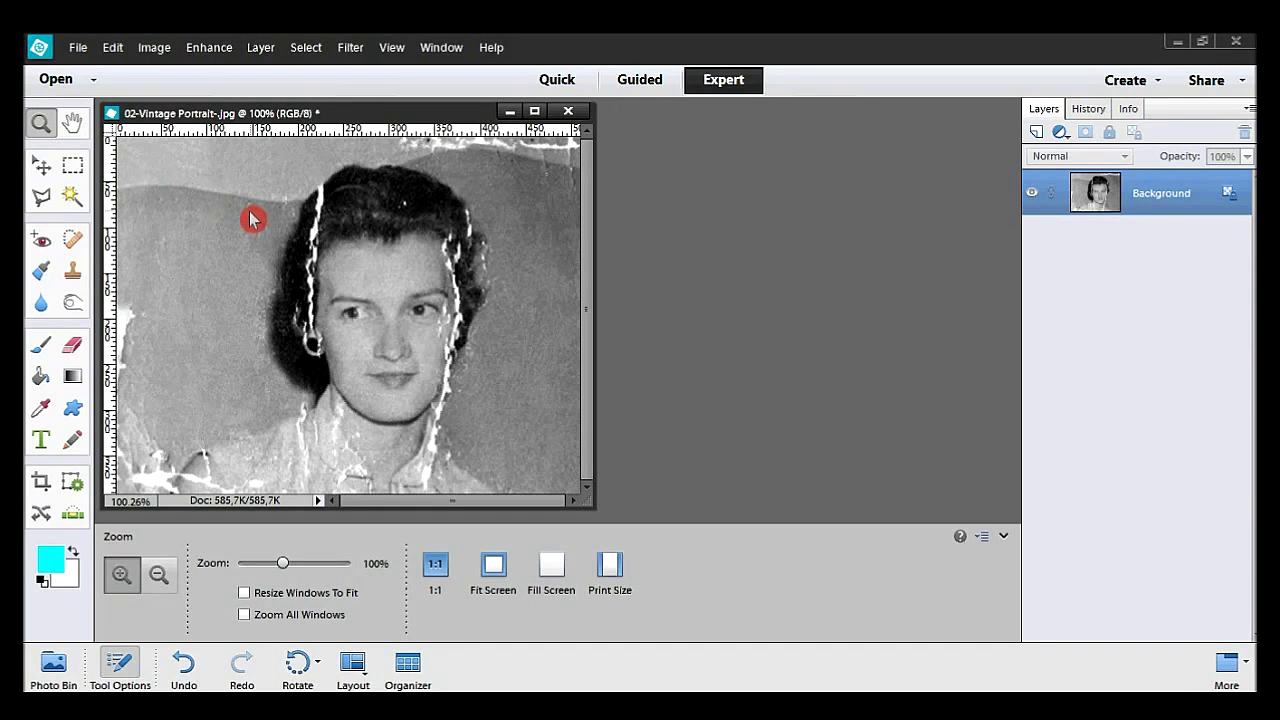
left_click_drag(249, 213, 398, 346)
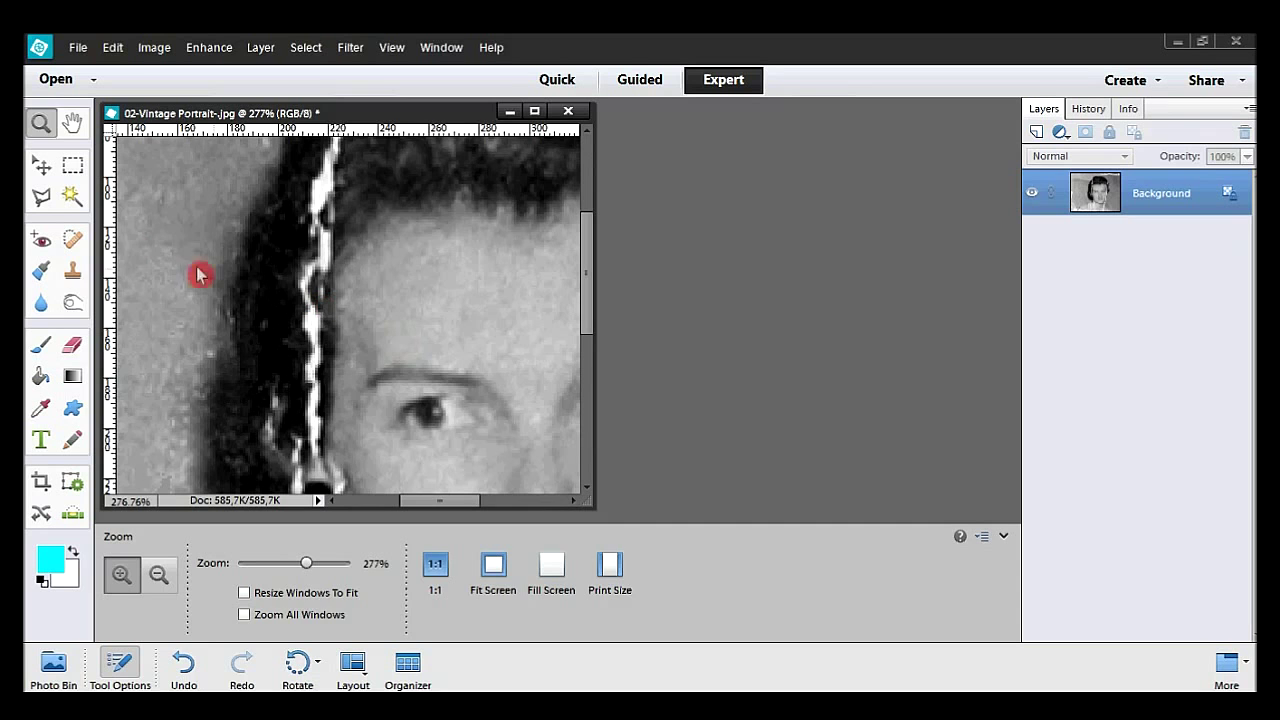
left_click(68, 271)
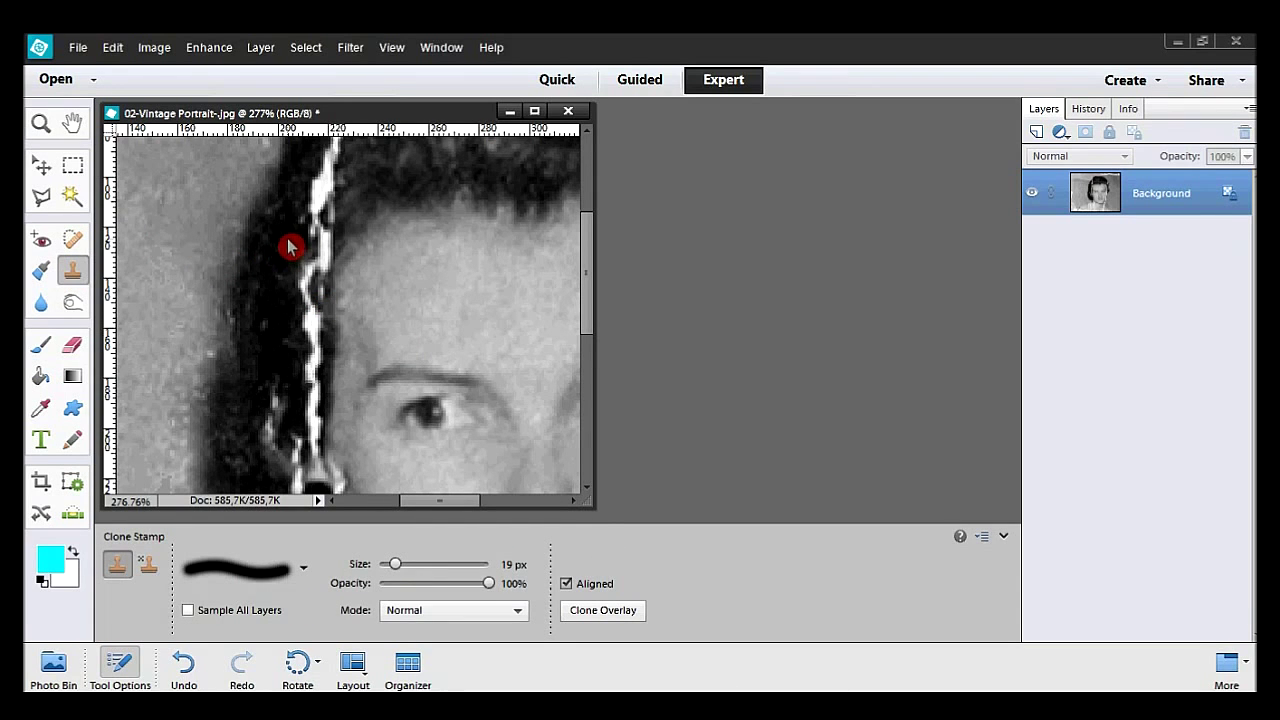
left_click_drag(586, 276, 588, 207)
mouse_move(354, 223)
left_mouse_down()
mouse_move(398, 279)
mouse_move(376, 237)
mouse_move(330, 266)
mouse_move(360, 258)
mouse_move(342, 240)
mouse_move(381, 318)
mouse_move(328, 268)
mouse_move(332, 298)
left_mouse_up()
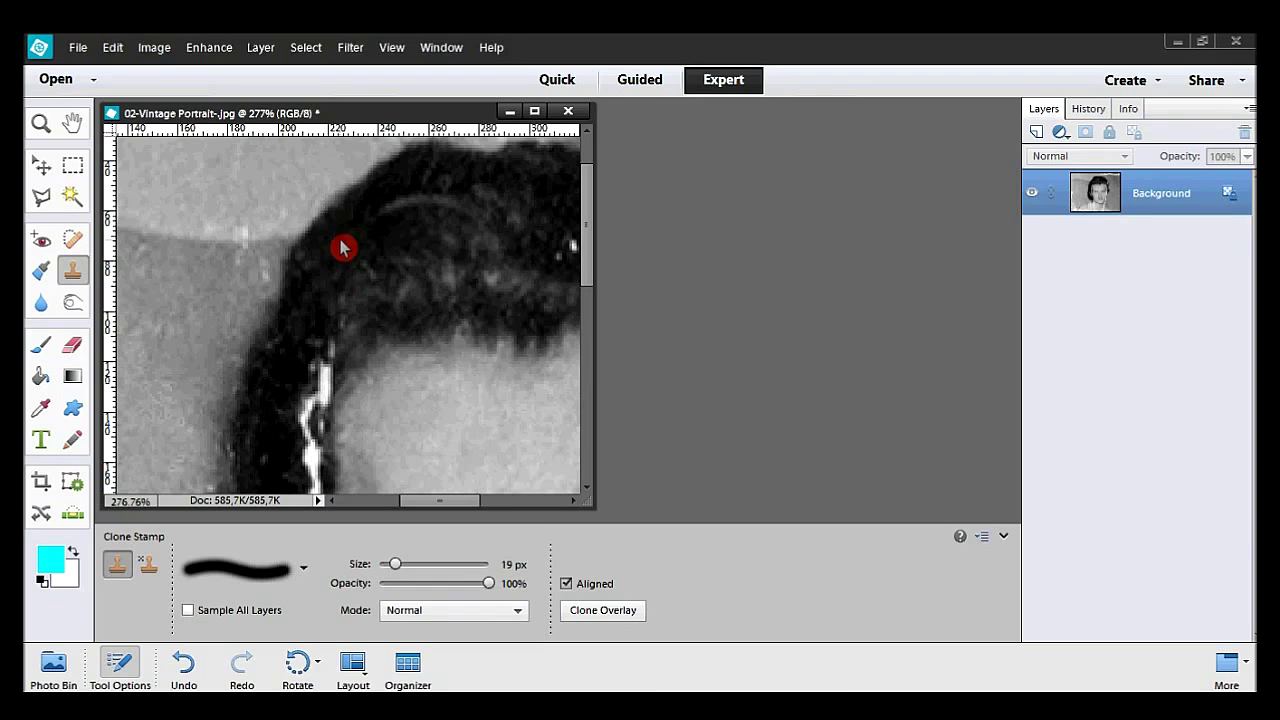
Step: Clone away the white spot on the background's tonal edge just left of the hair
scroll(591, 216, "down", 1)
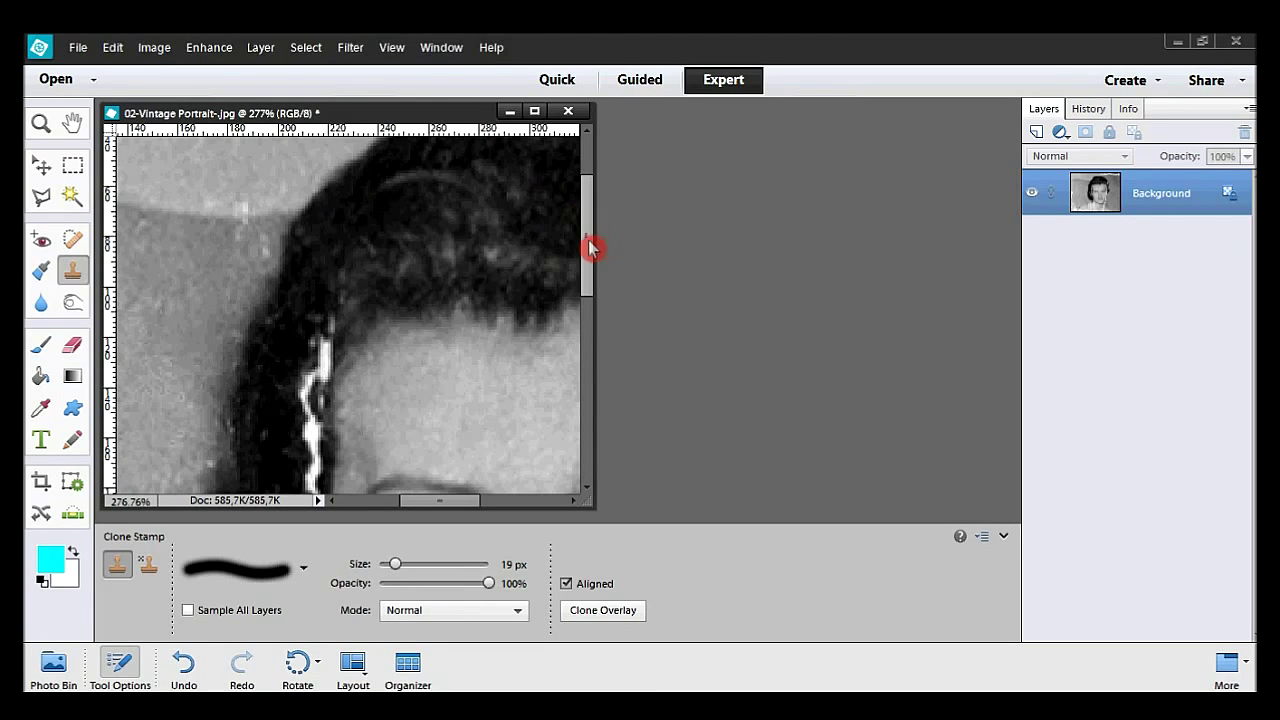
scroll(590, 246, "down", 1)
left_click(249, 212)
left_click(240, 195)
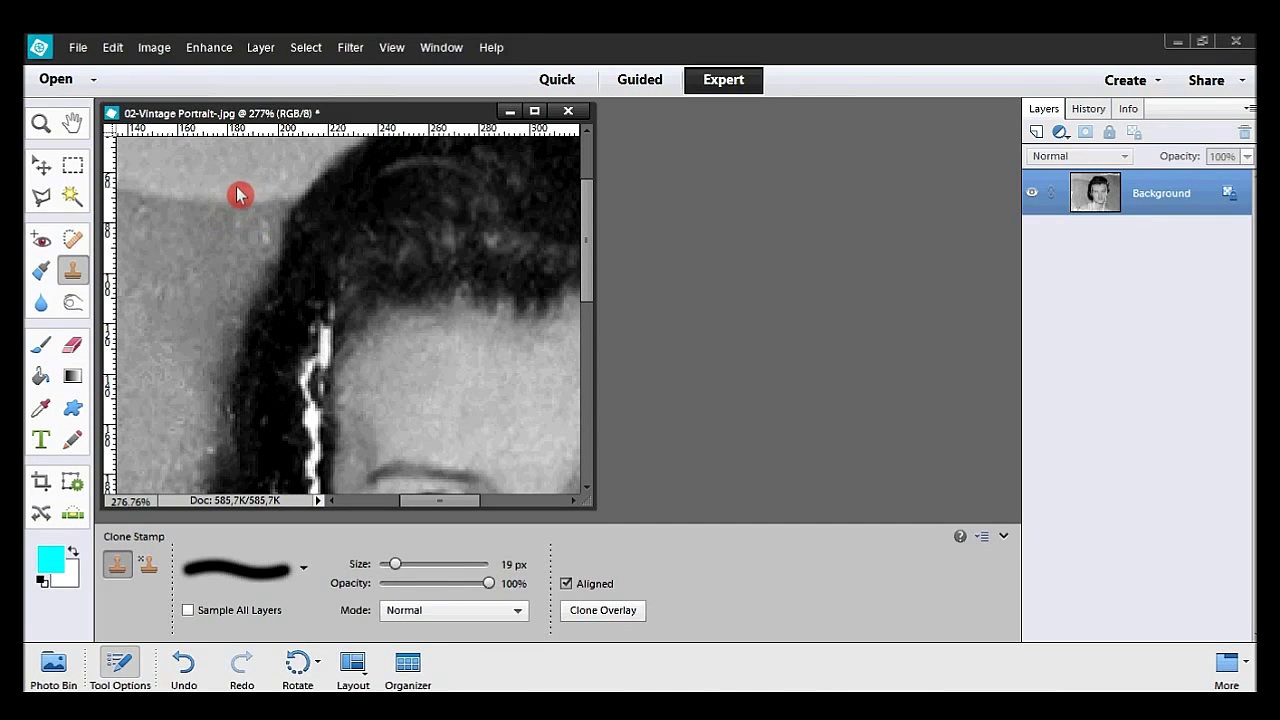
Step: Clone dark hair over the rest of the vertical white crack beside the face, down to the earring, including the small cracks next to it
scroll(591, 236, "down", 5)
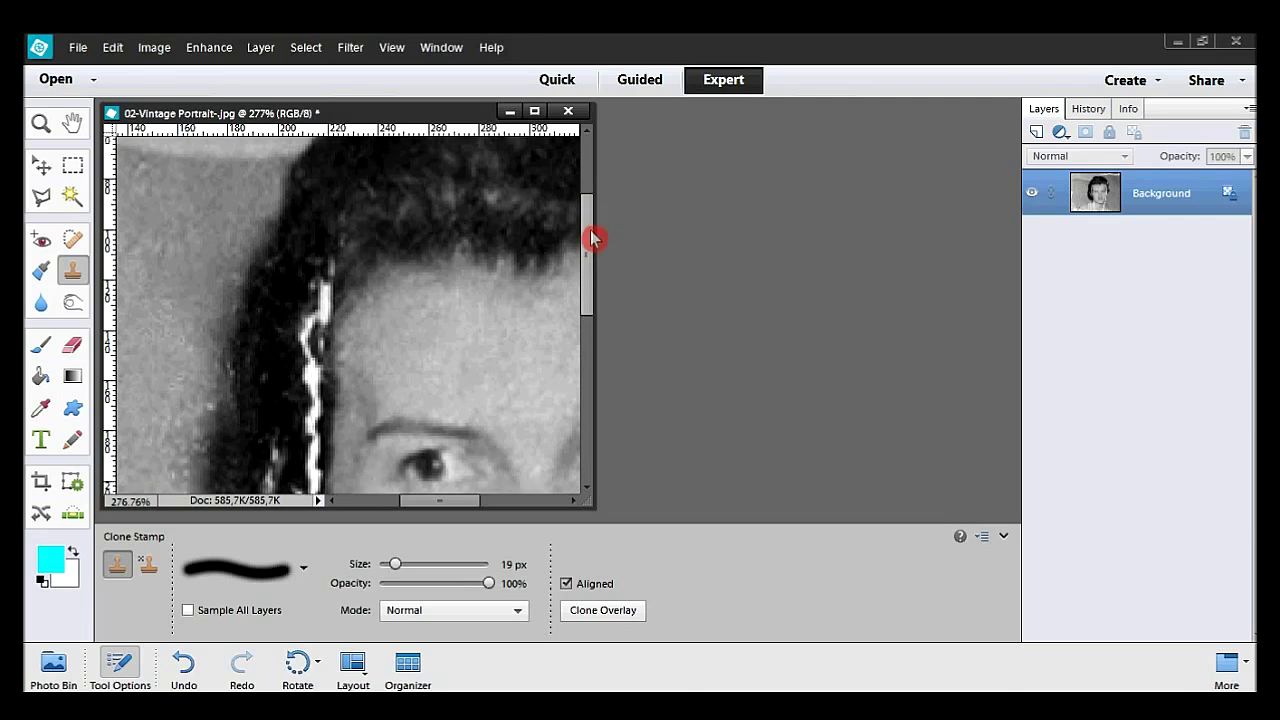
mouse_move(328, 232)
left_mouse_down()
mouse_move(327, 276)
mouse_move(333, 250)
mouse_move(292, 286)
mouse_move(324, 297)
mouse_move(304, 334)
mouse_move(309, 230)
mouse_move(311, 363)
mouse_move(316, 238)
mouse_move(307, 328)
mouse_move(291, 350)
mouse_move(318, 326)
mouse_move(311, 277)
left_mouse_up()
left_click_drag(586, 205, 569, 266)
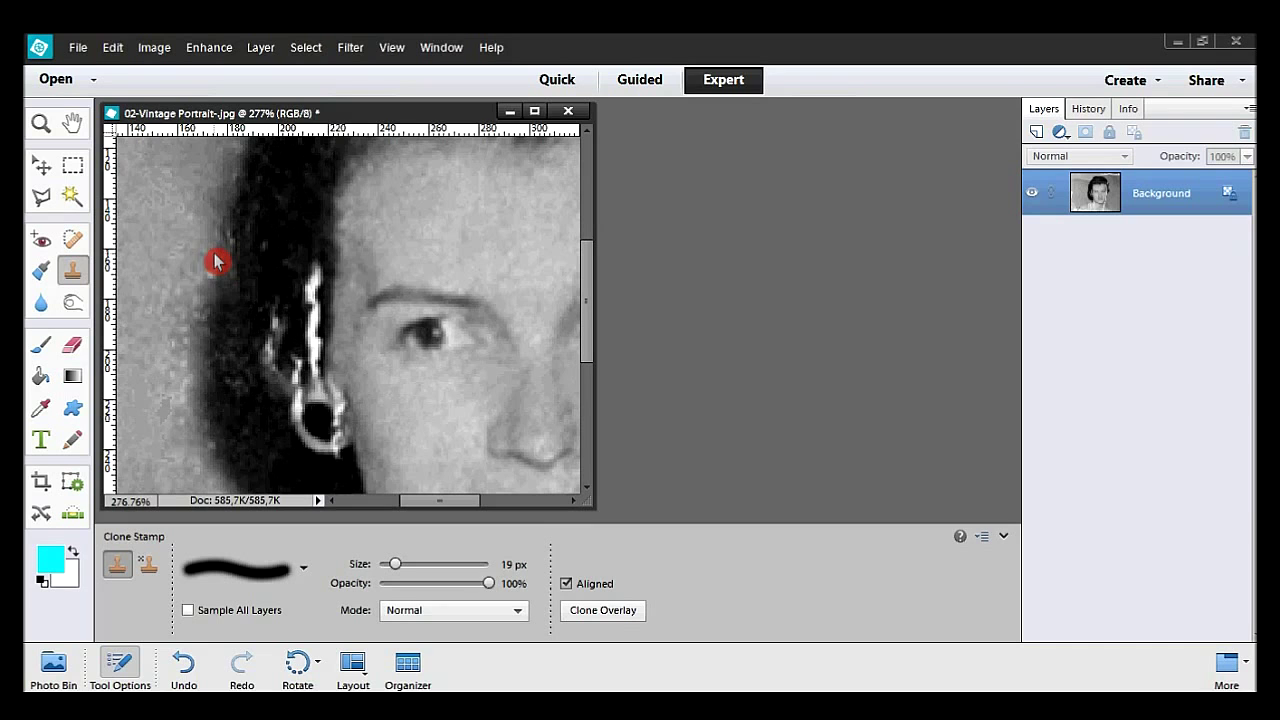
mouse_move(290, 280)
left_mouse_down()
mouse_move(277, 334)
mouse_move(297, 217)
mouse_move(266, 357)
mouse_move(295, 207)
mouse_move(320, 337)
mouse_move(317, 286)
mouse_move(329, 294)
mouse_move(287, 270)
mouse_move(314, 355)
mouse_move(303, 366)
mouse_move(294, 346)
mouse_move(305, 373)
left_mouse_up()
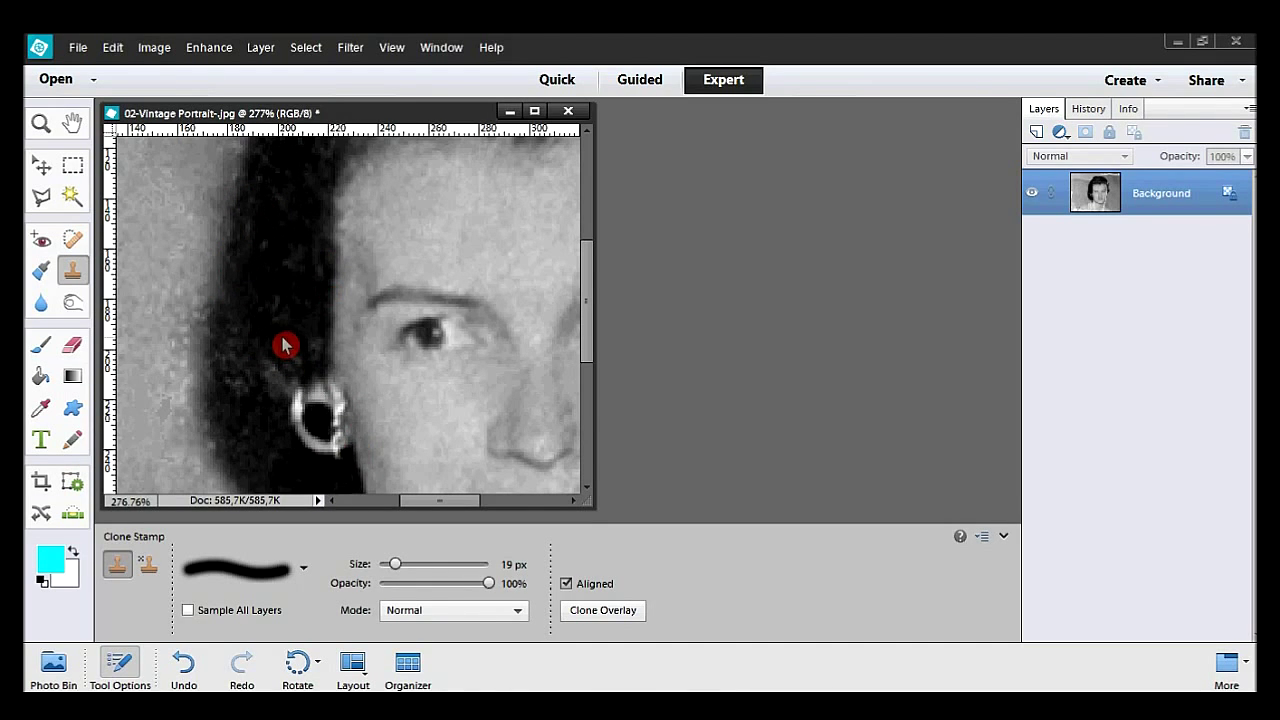
Step: Enlarge the Clone Stamp brush to 59 px for repairing the cracked lower-left corner of the photo
double_click(74, 124)
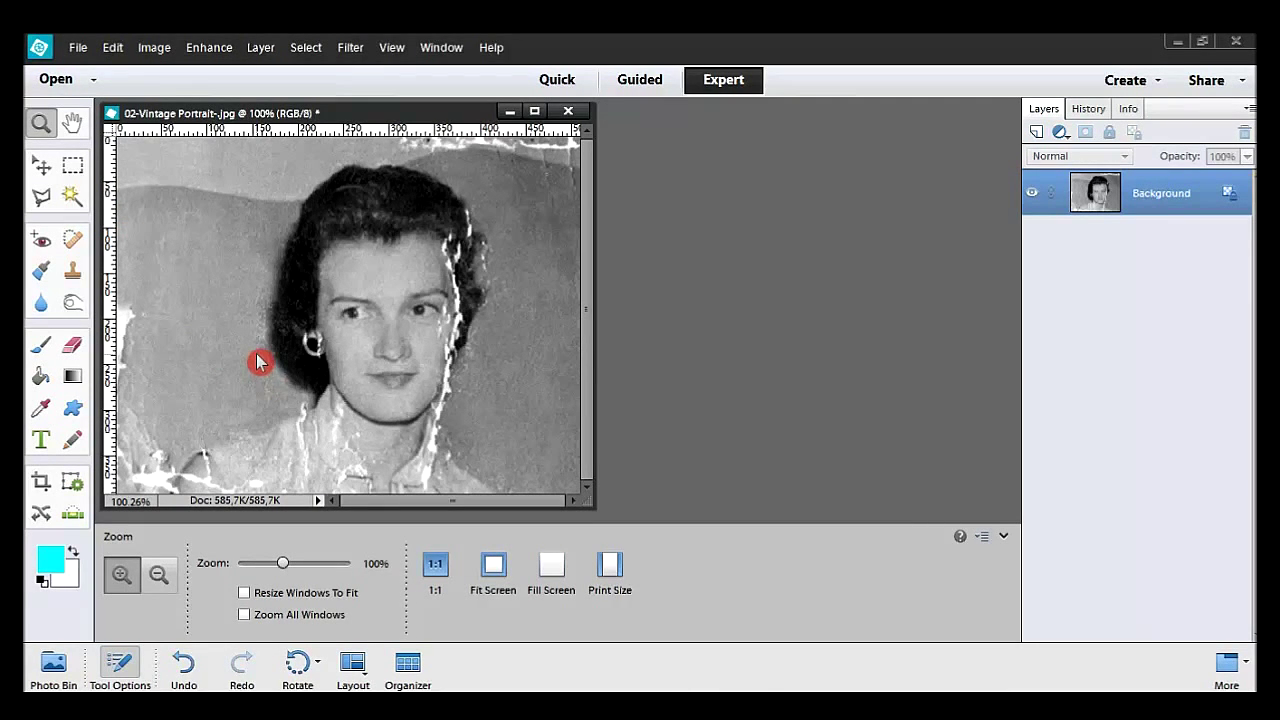
left_click_drag(253, 367, 72, 545)
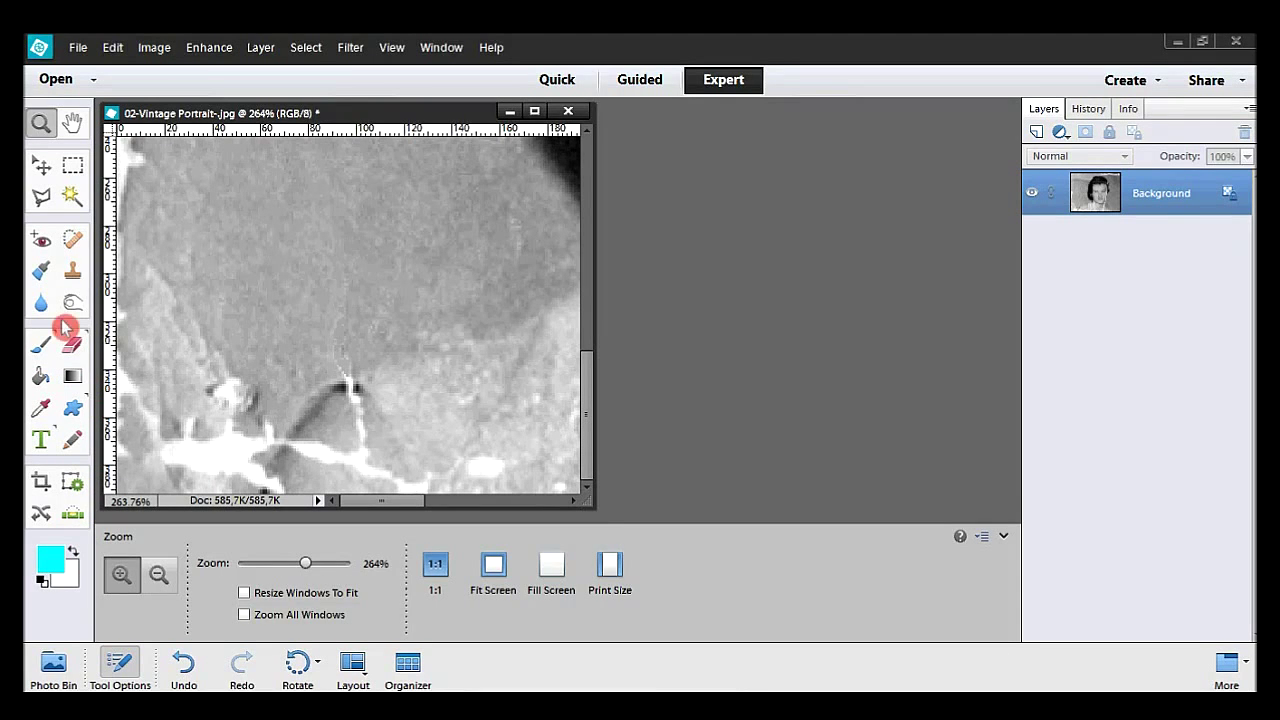
left_click(73, 271)
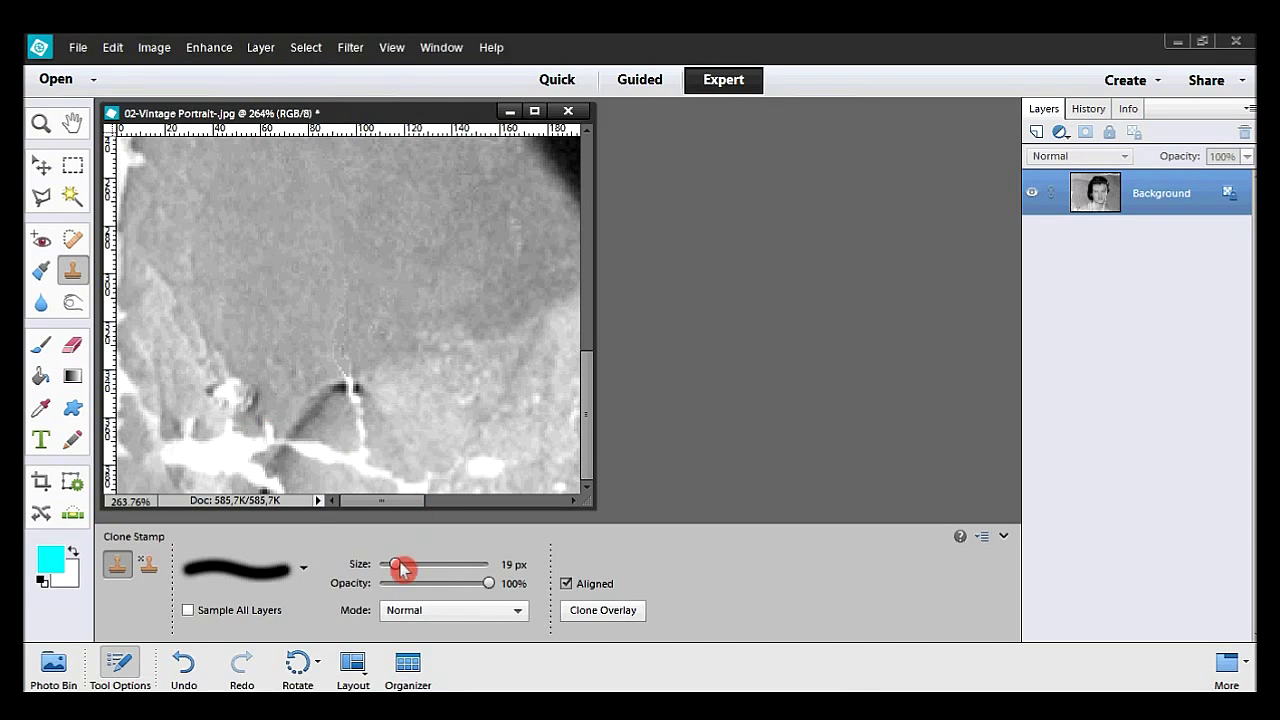
left_click_drag(430, 575, 283, 287)
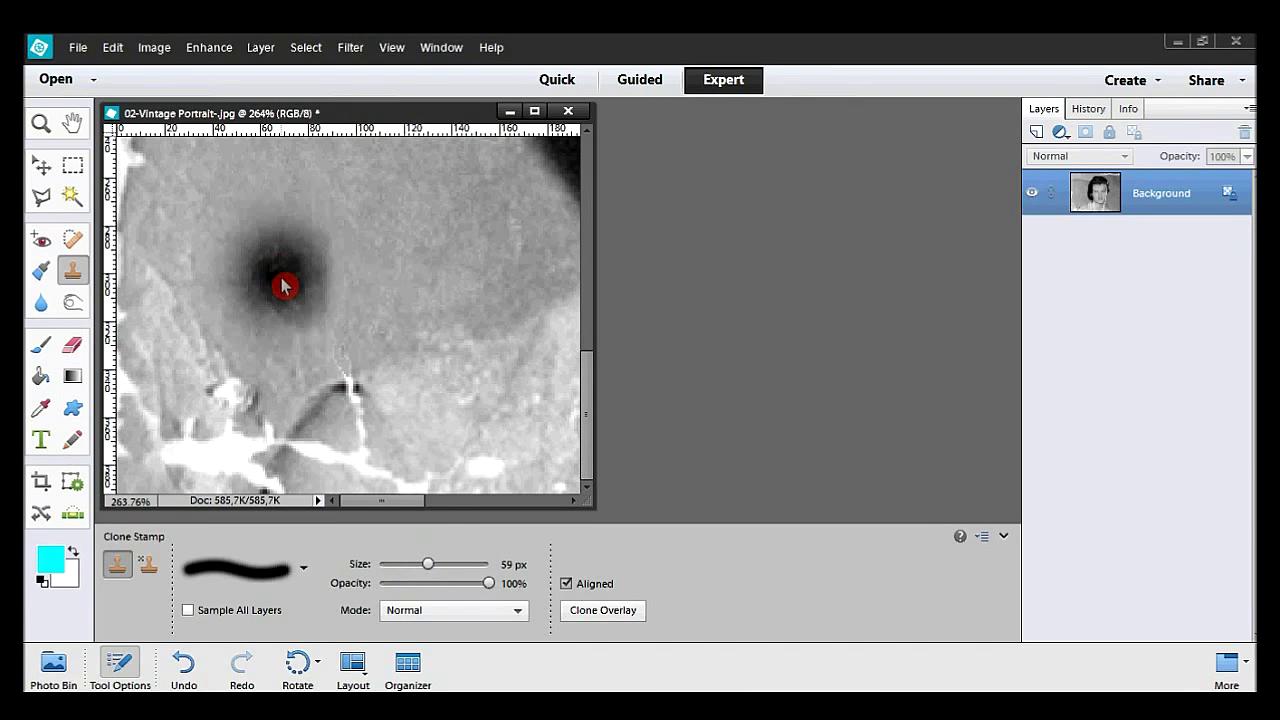